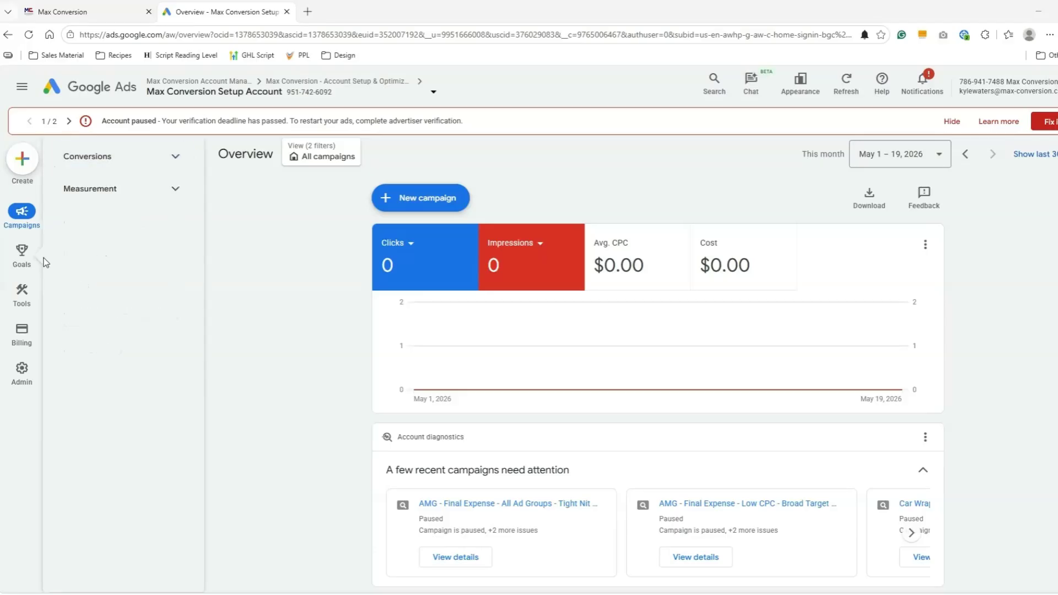
Start a new conversion action from the Goals summary and add offline conversions as a data source
left_click(22, 251)
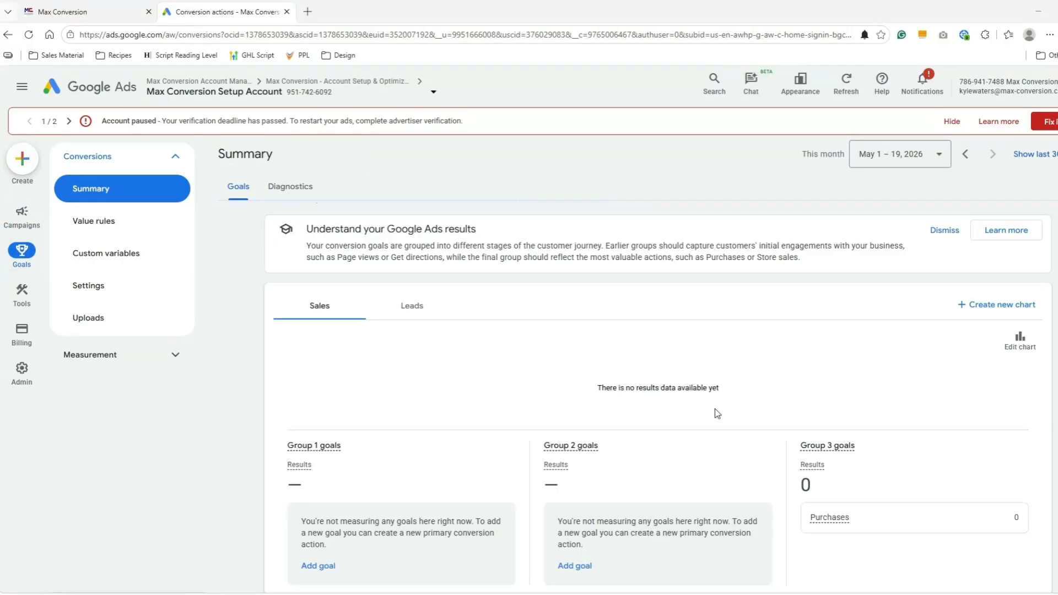
scroll(859, 348, "down", 5)
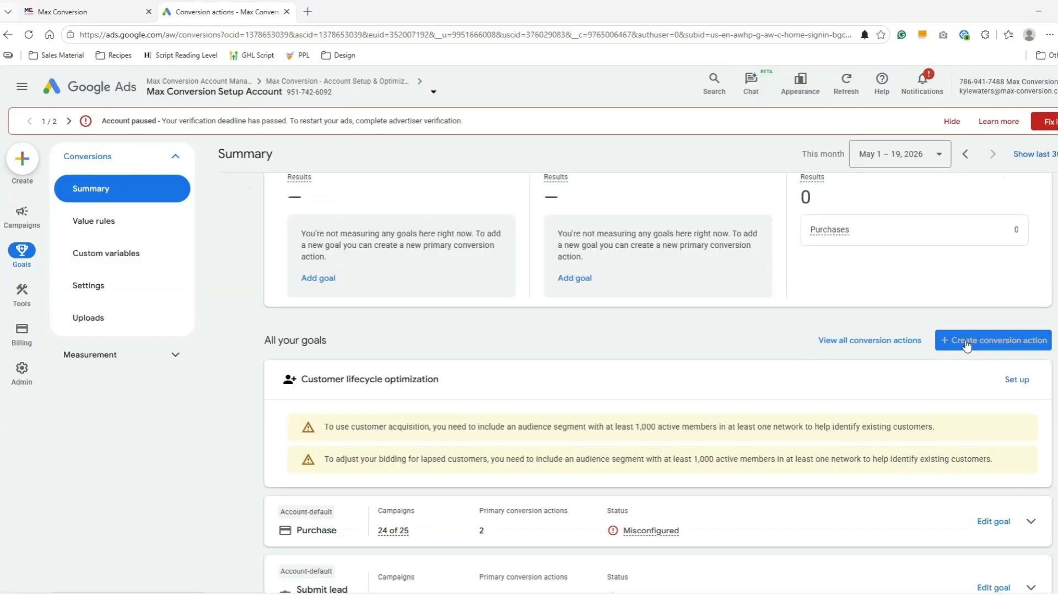
left_click(966, 342)
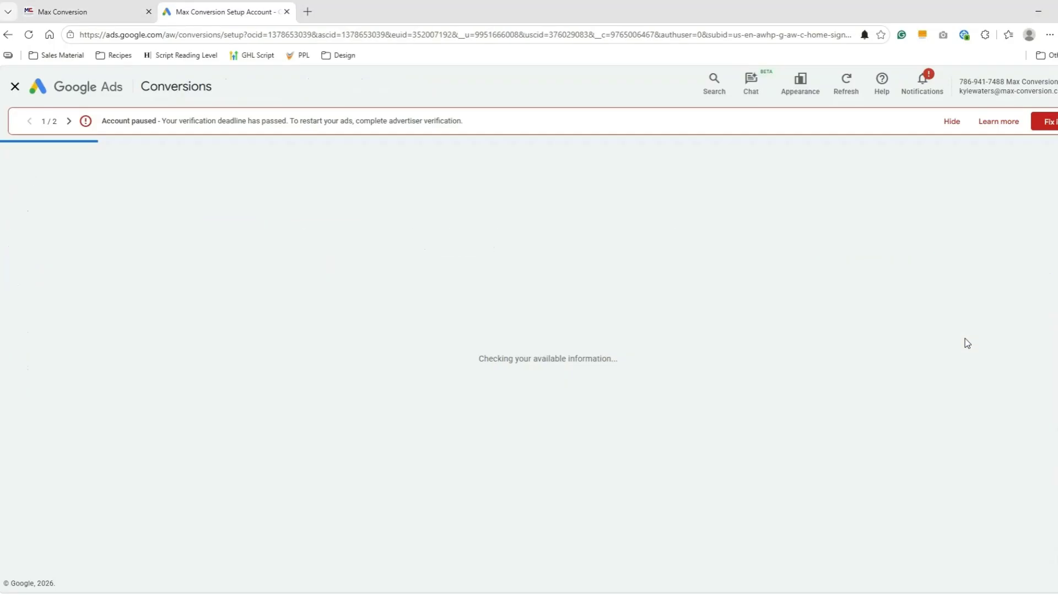
left_click(767, 461)
left_click(768, 462)
left_click(757, 510)
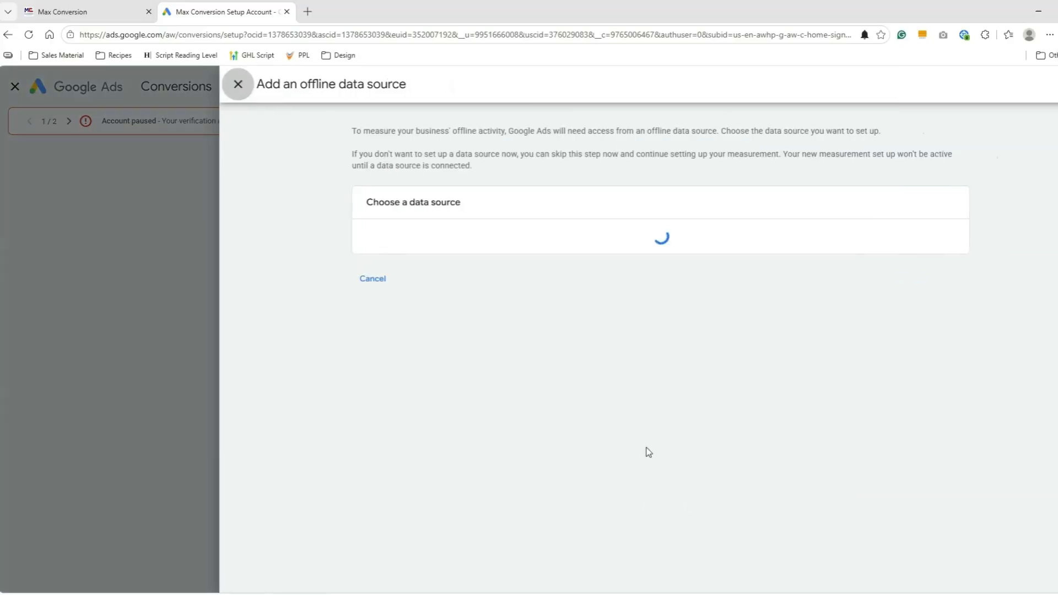
Choose to skip connecting an offline data source, accept the customer data compliance statement, and save the conversion data sources
left_click(377, 260)
scroll(375, 302, "down", 3)
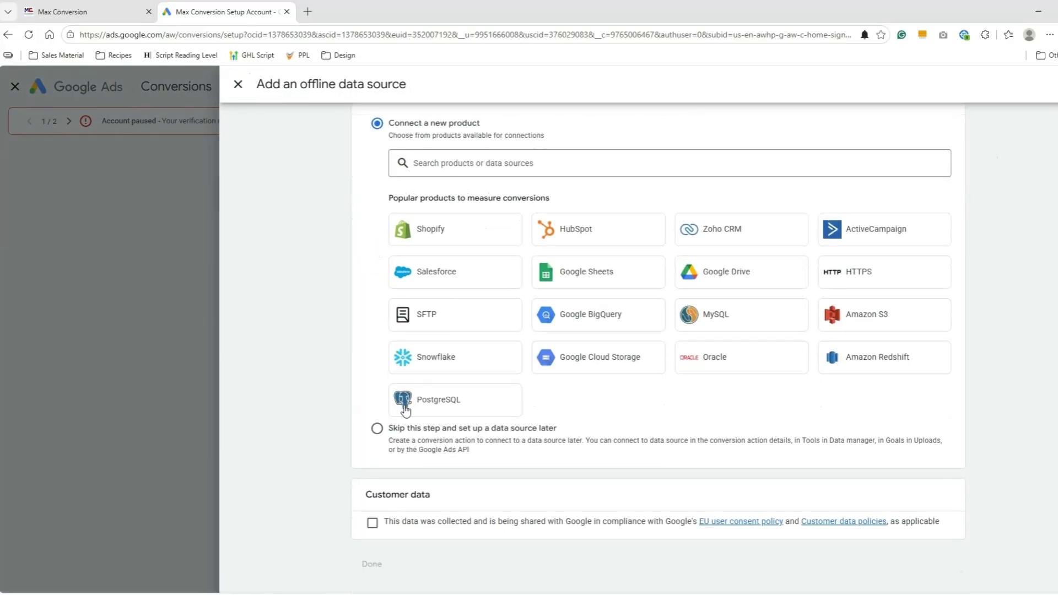
left_click(378, 429)
left_click(373, 388)
left_click(373, 431)
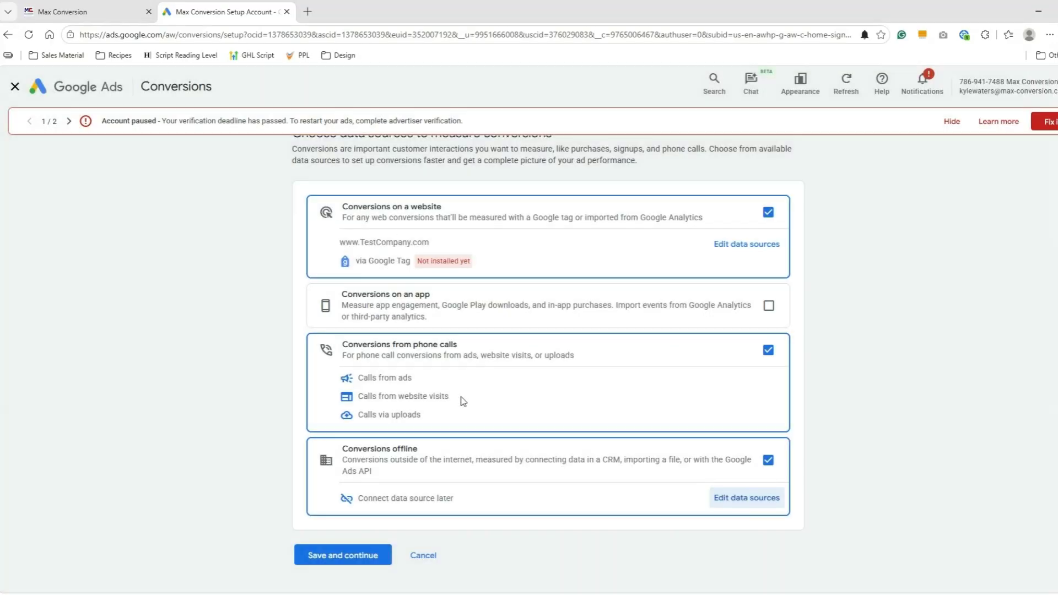
left_click(382, 556)
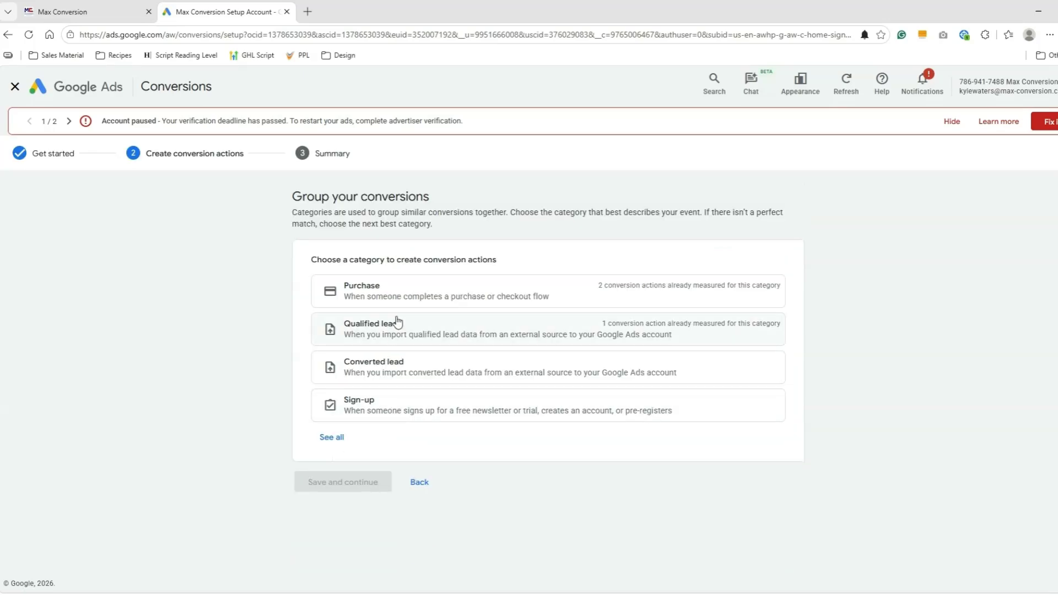
Select the Purchase category and create a conversion using the offline source "Connect data source later"
left_click(397, 296)
left_click(584, 315)
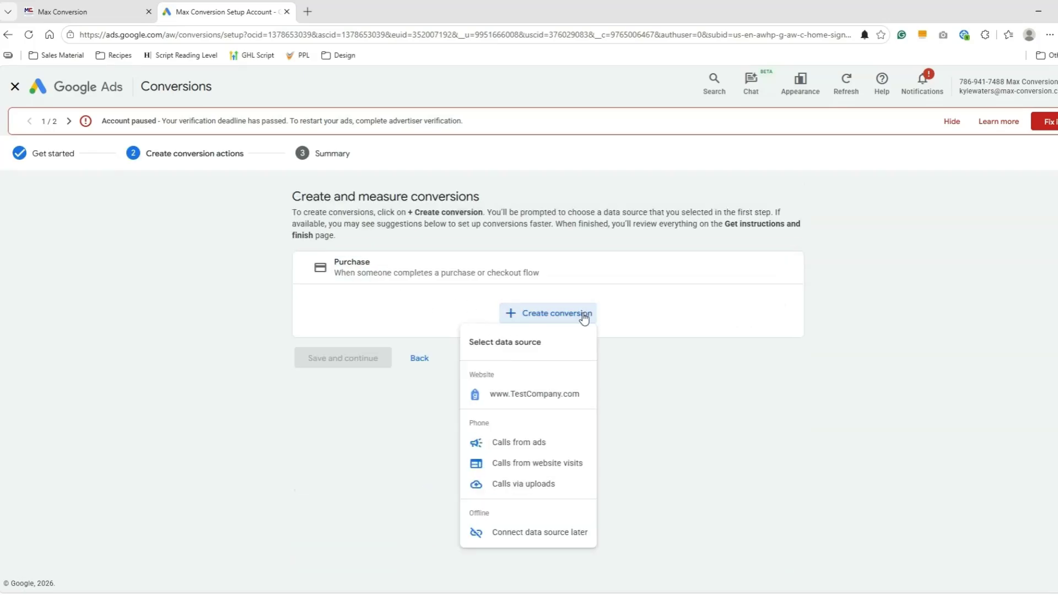
left_click(532, 532)
Open the new purchase conversion's settings and name it "TEST PURCHASE CONV> Action"
left_click(730, 330)
left_click(782, 333)
key("ctrl+a")
type("T")
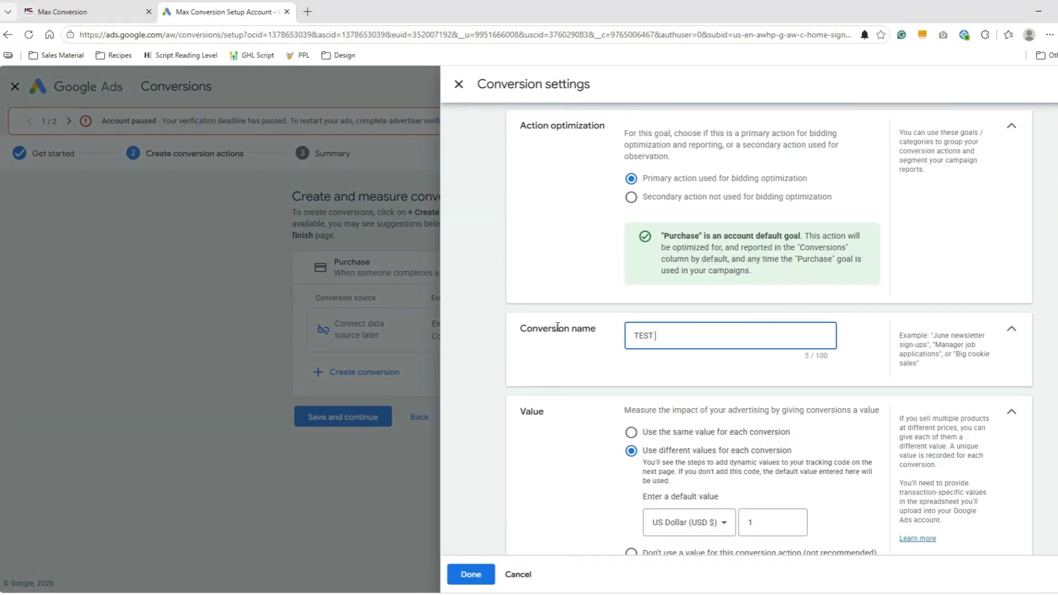
type("EST PURCHASE CONV> Action")
Examine the conversion's Value options, including different values per conversion and the default value, and its Count setting
scroll(558, 328, "down", 3)
left_click_drag(644, 277, 812, 288)
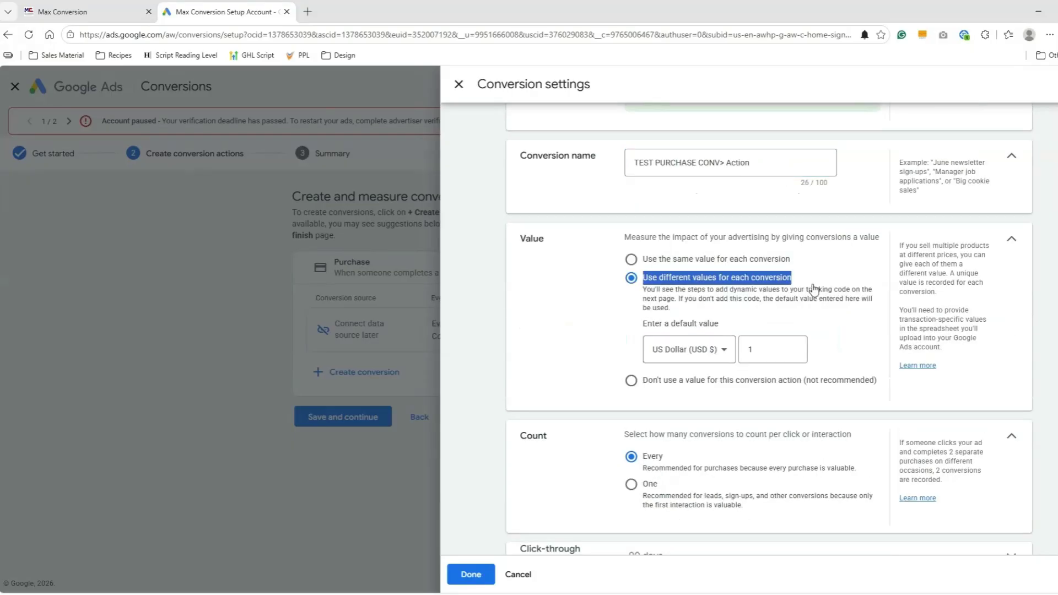
left_click(845, 292)
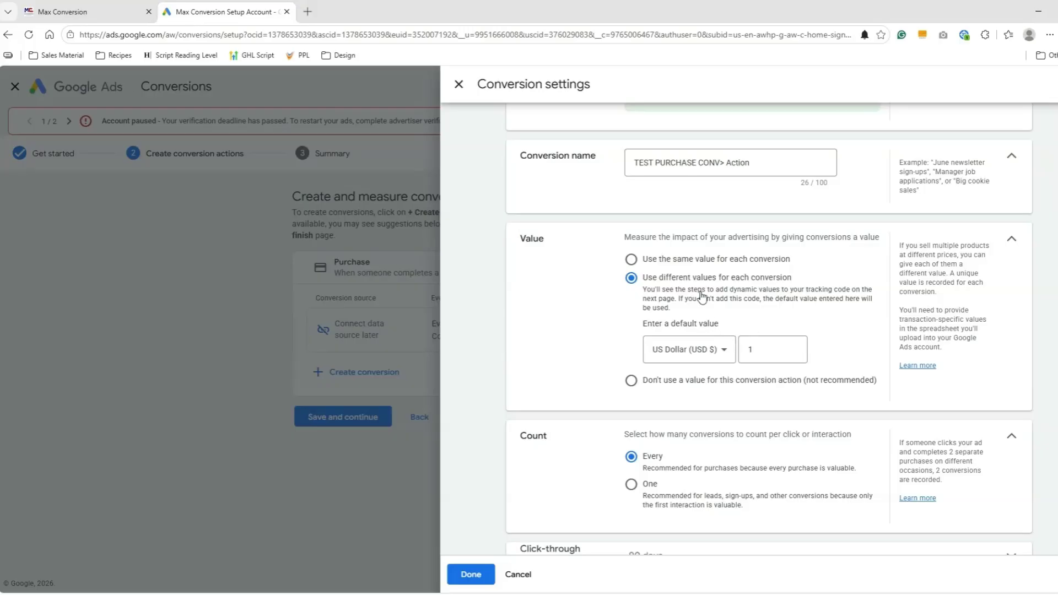
left_click_drag(643, 280, 714, 279)
left_click(777, 352)
scroll(720, 347, "down", 2)
left_click_drag(640, 377, 714, 389)
left_click(714, 389)
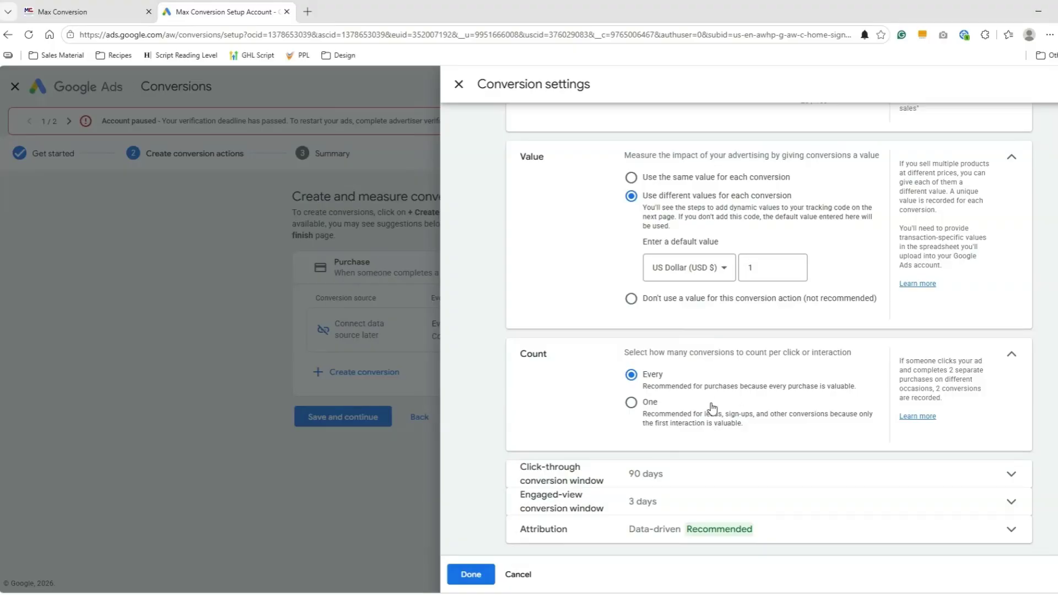
Try to set a custom click-through conversion window of 100 days
left_click(667, 466)
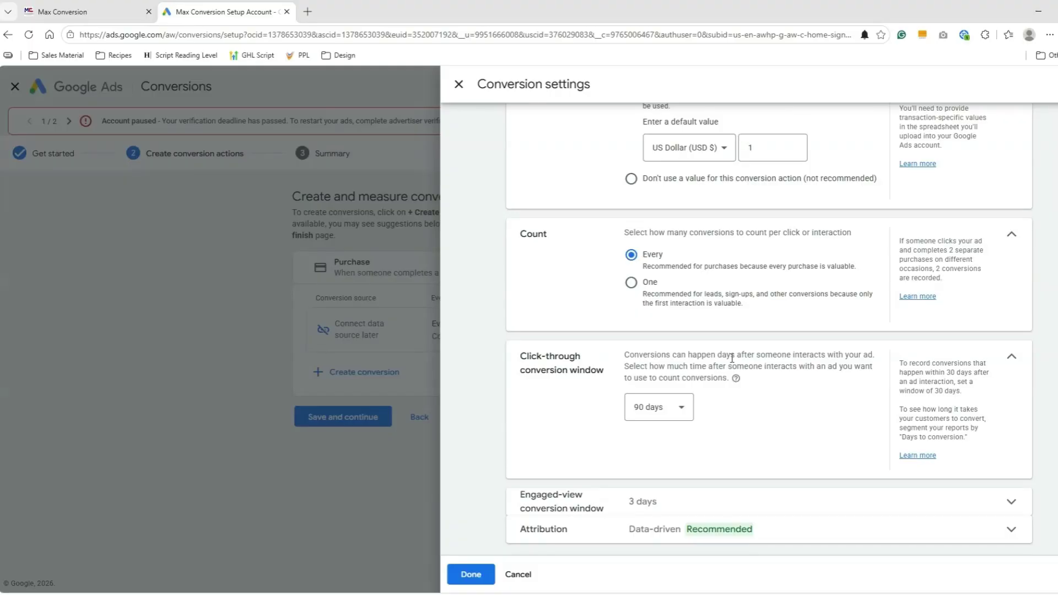
left_click(658, 407)
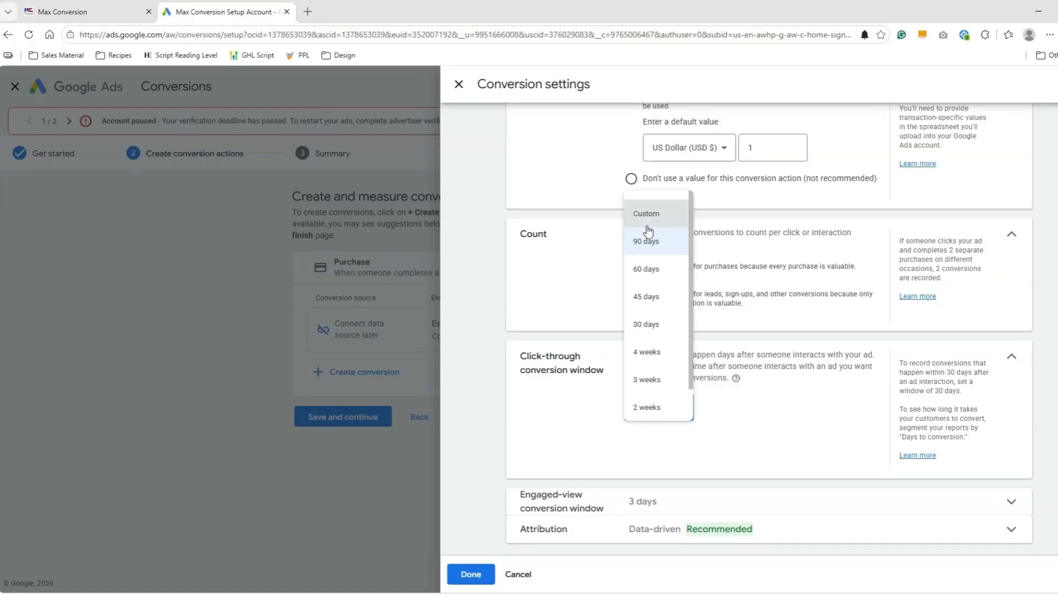
left_click(643, 213)
left_click(714, 419)
type("100")
left_click(843, 450)
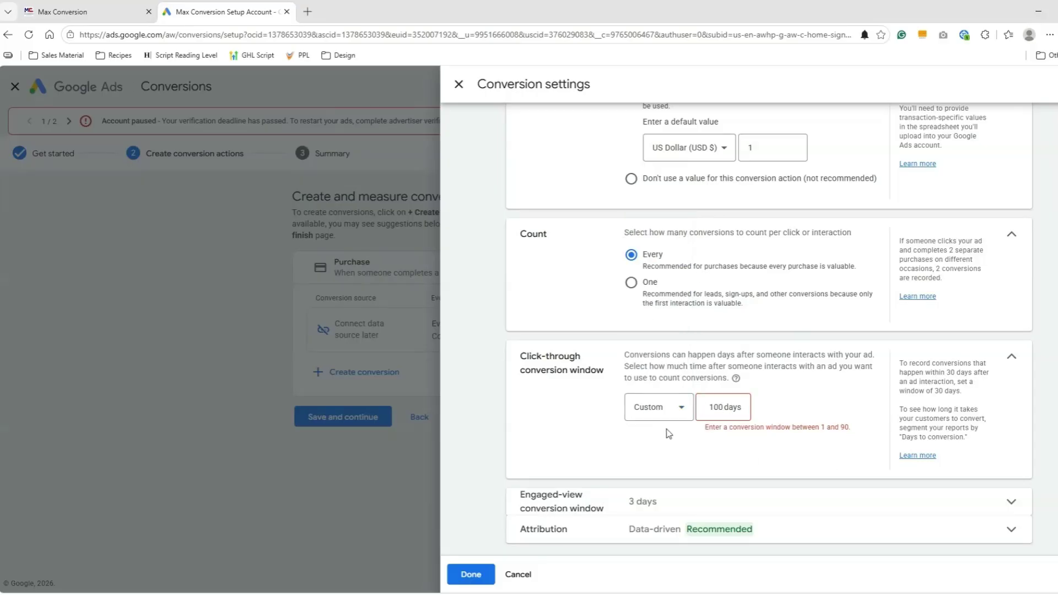
left_click(812, 428)
left_click(520, 580)
Set the custom click-through conversion window to 90 days, view the attribution settings, and save the conversion action
left_click(708, 407)
double_click(716, 406)
type("90")
left_click(633, 532)
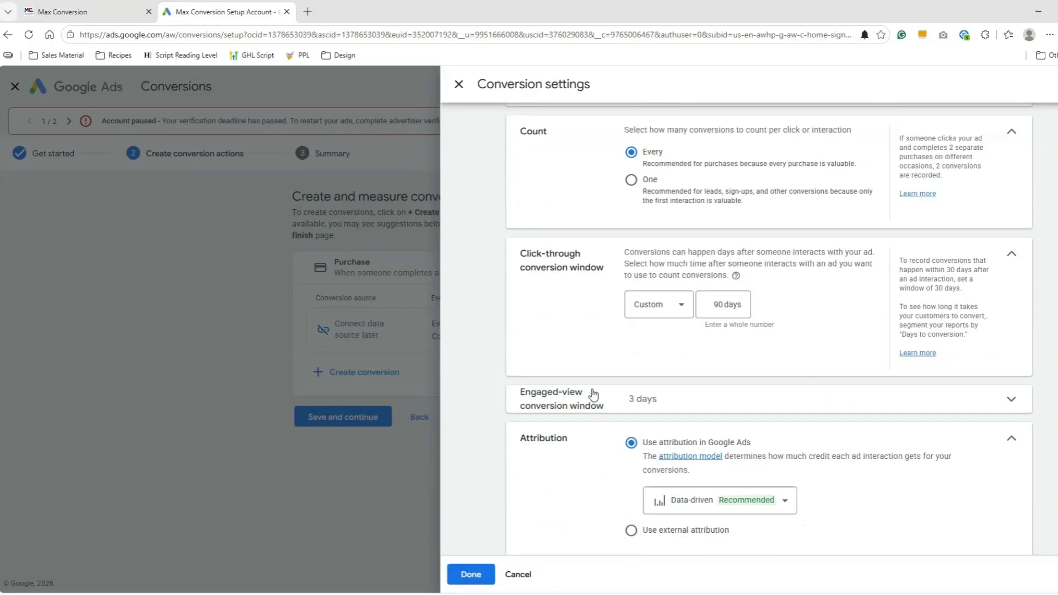
left_click(470, 574)
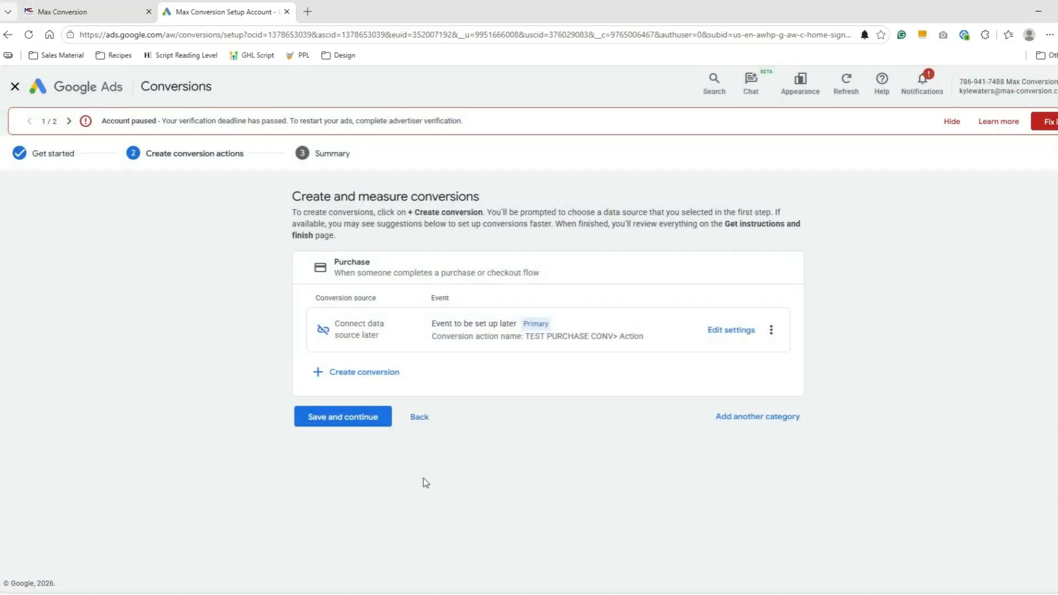
left_click(368, 420)
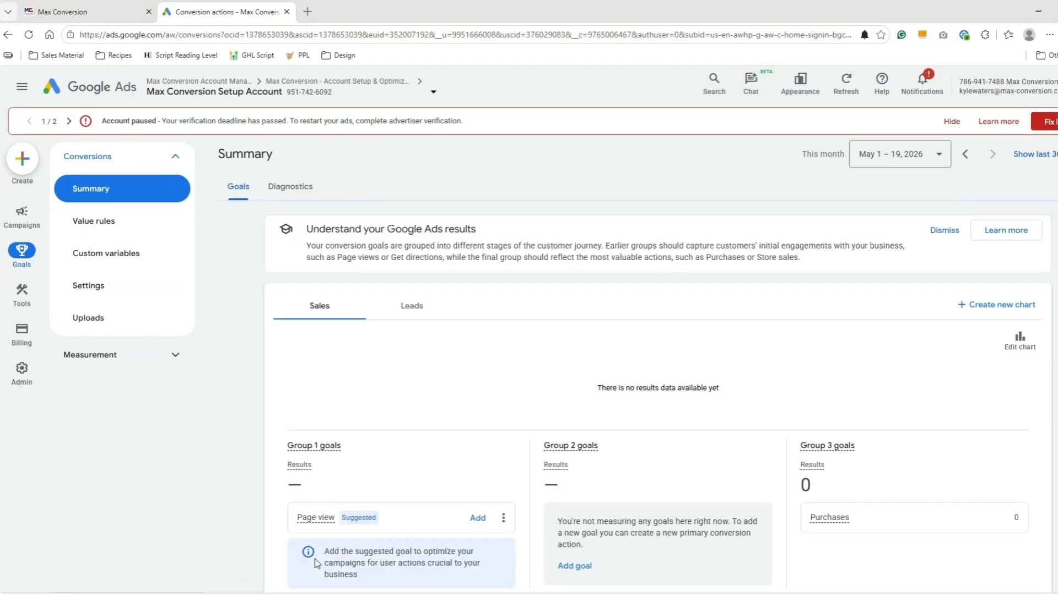
Switch to GoHighLevel, open the connected Google account's Analytics and Ads settings under Integrations, and save them
left_click(94, 12)
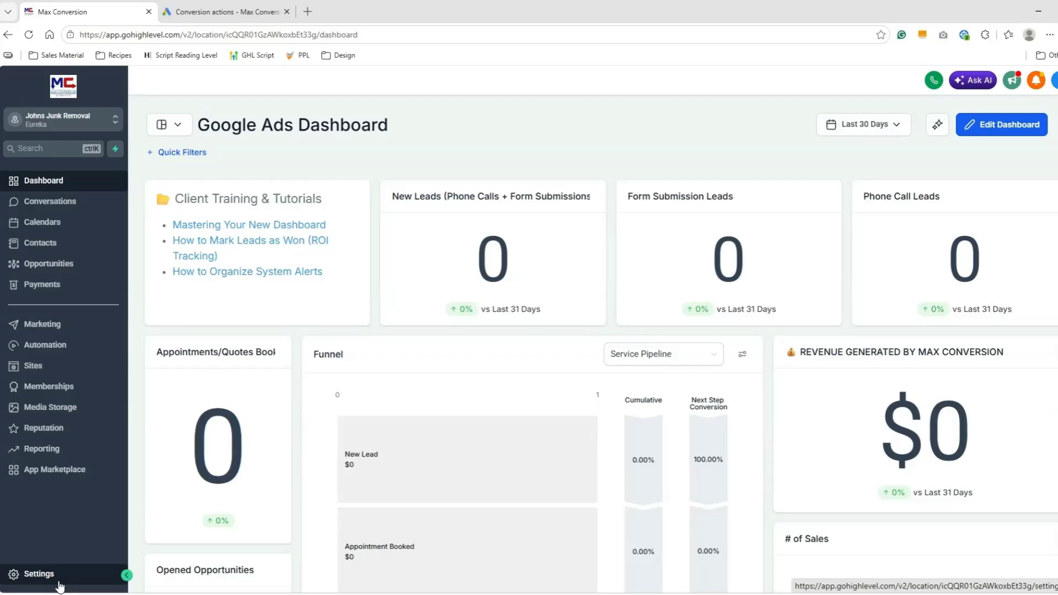
left_click(59, 585)
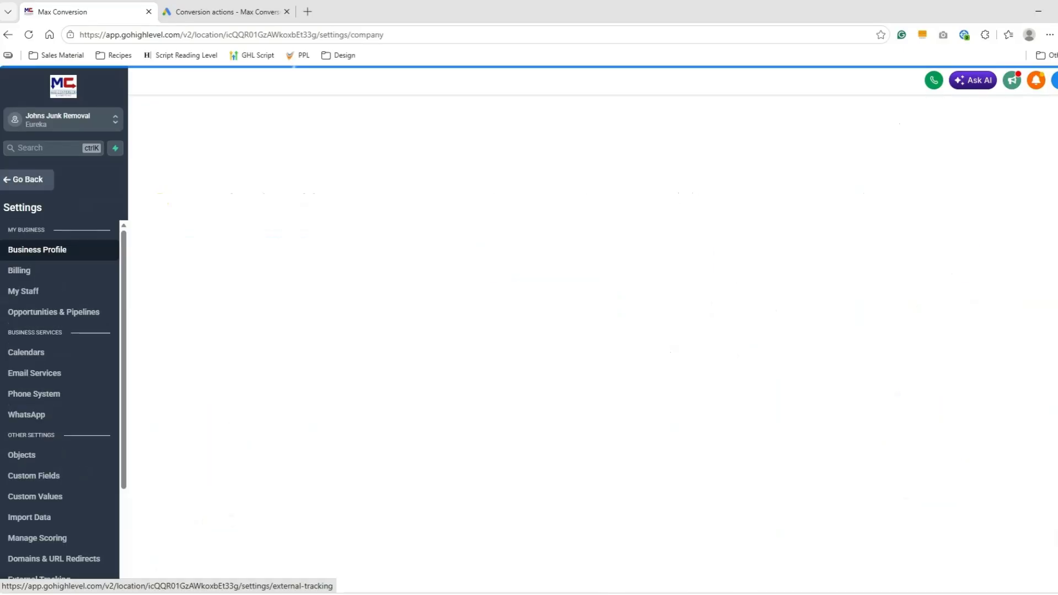
scroll(81, 531, "down", 1)
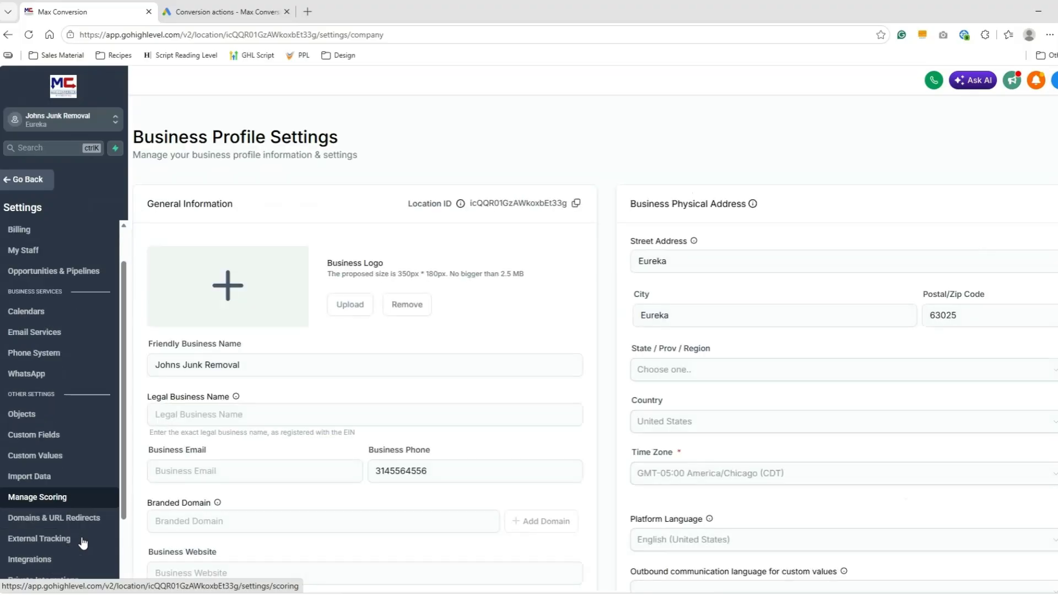
scroll(82, 530, "down", 1)
left_click(77, 486)
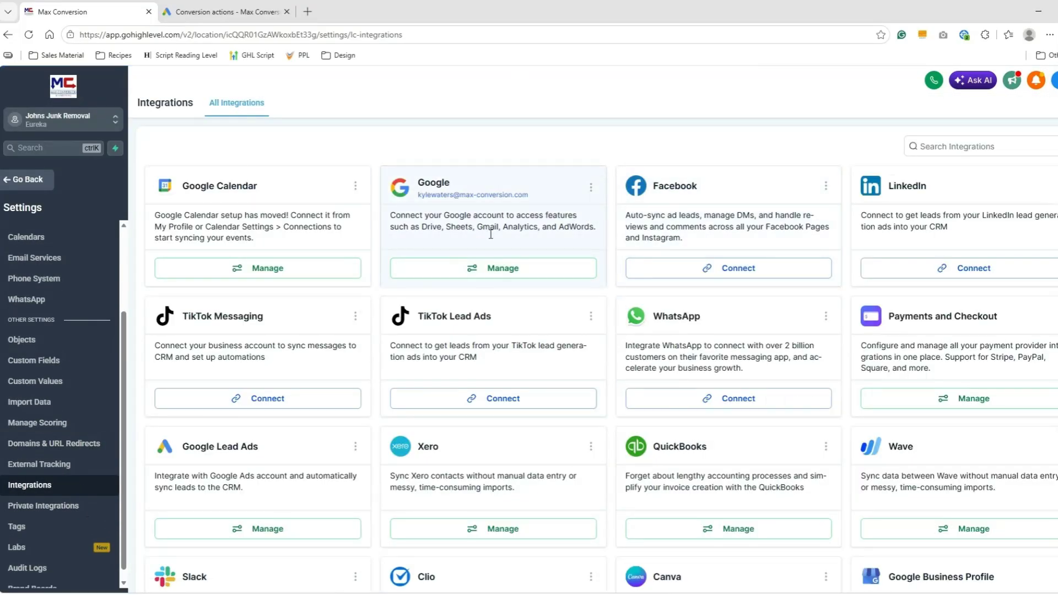
left_click(487, 264)
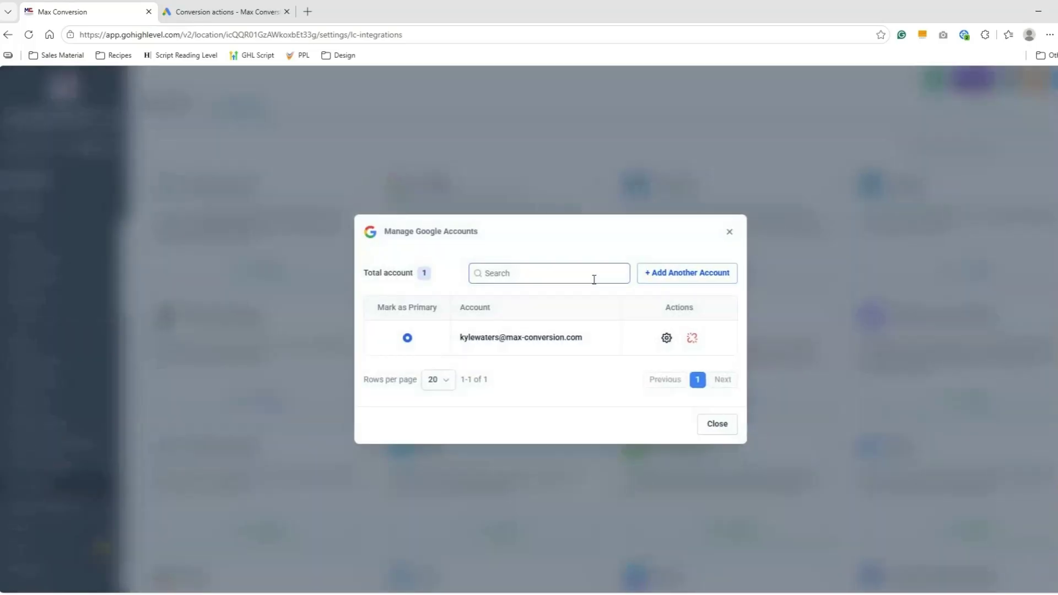
left_click(666, 337)
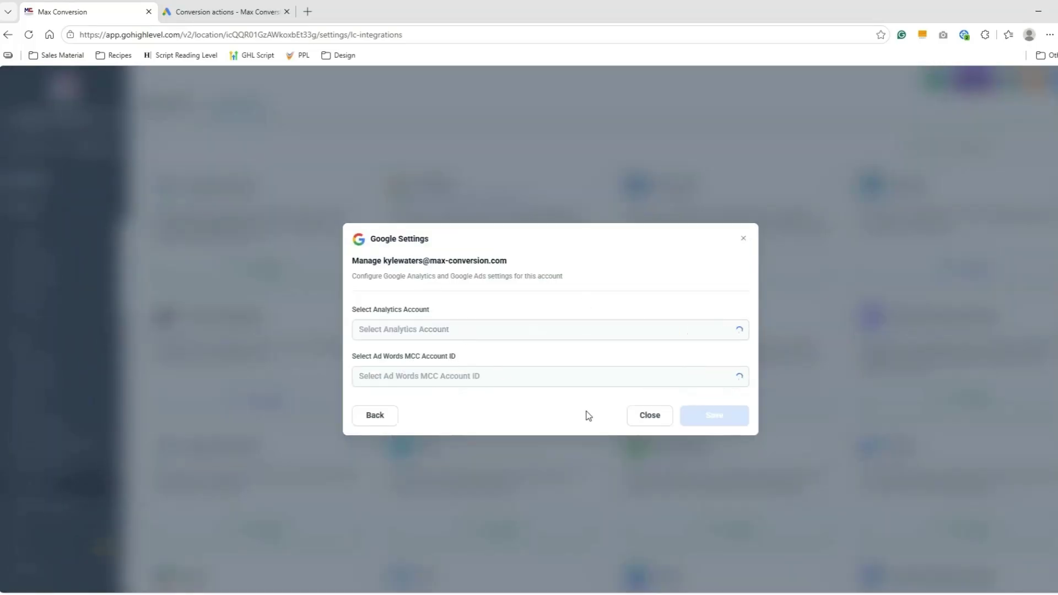
left_click(714, 439)
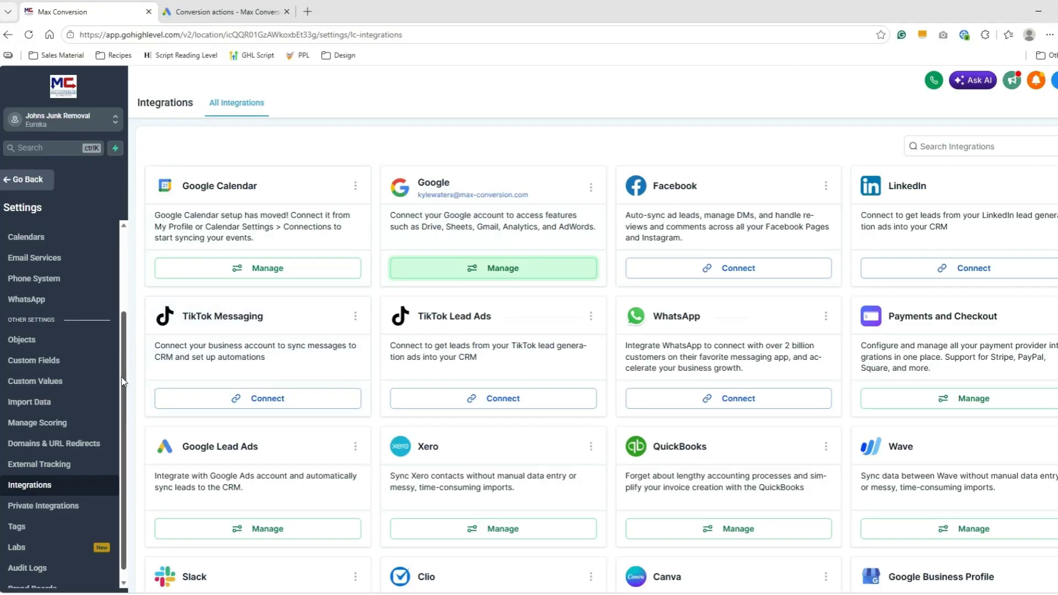
Create a single-line custom field for contacts named "Google Click ID TEST" in the Contact folder
left_click(80, 372)
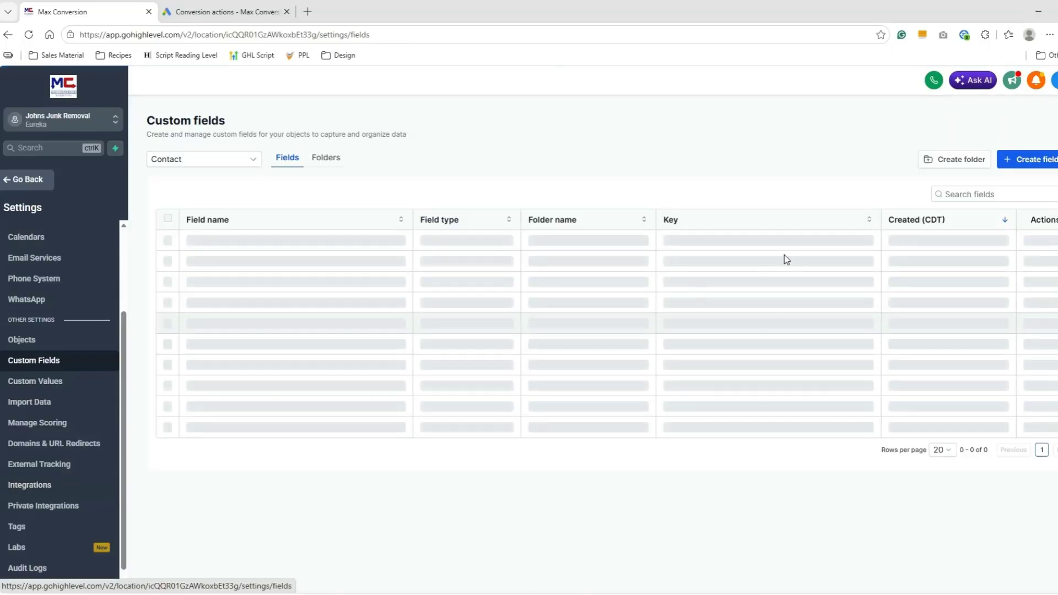
left_click(1034, 165)
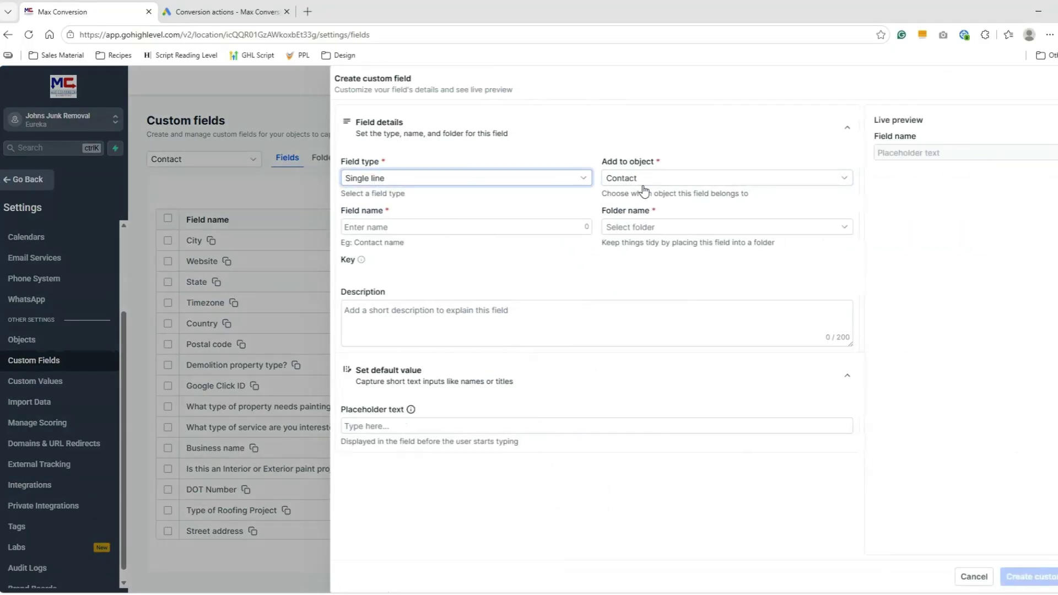
left_click(489, 224)
type("Google Click ID TEST")
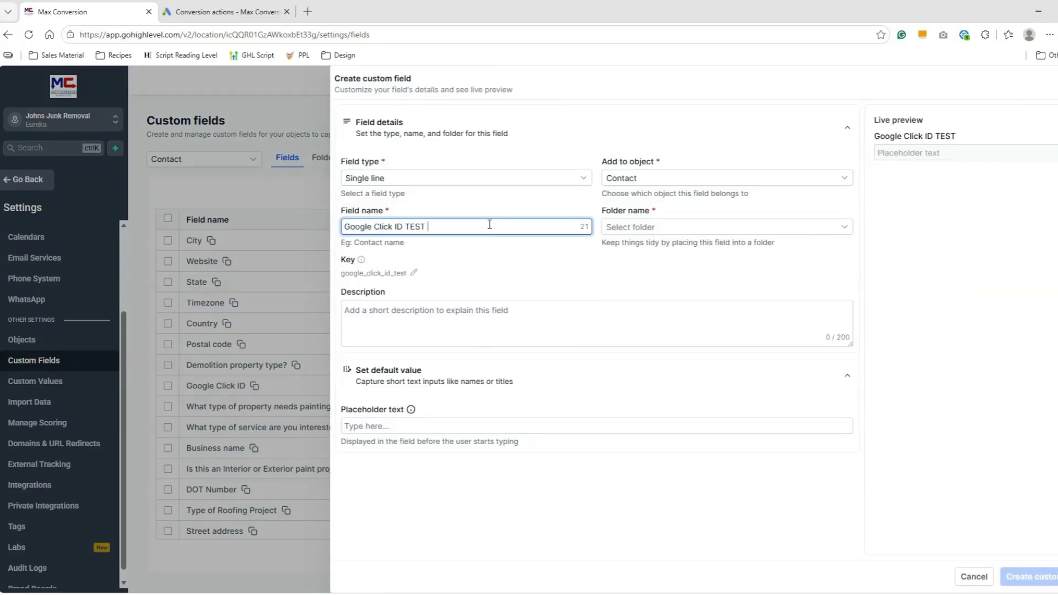
left_click(619, 228)
left_click(623, 246)
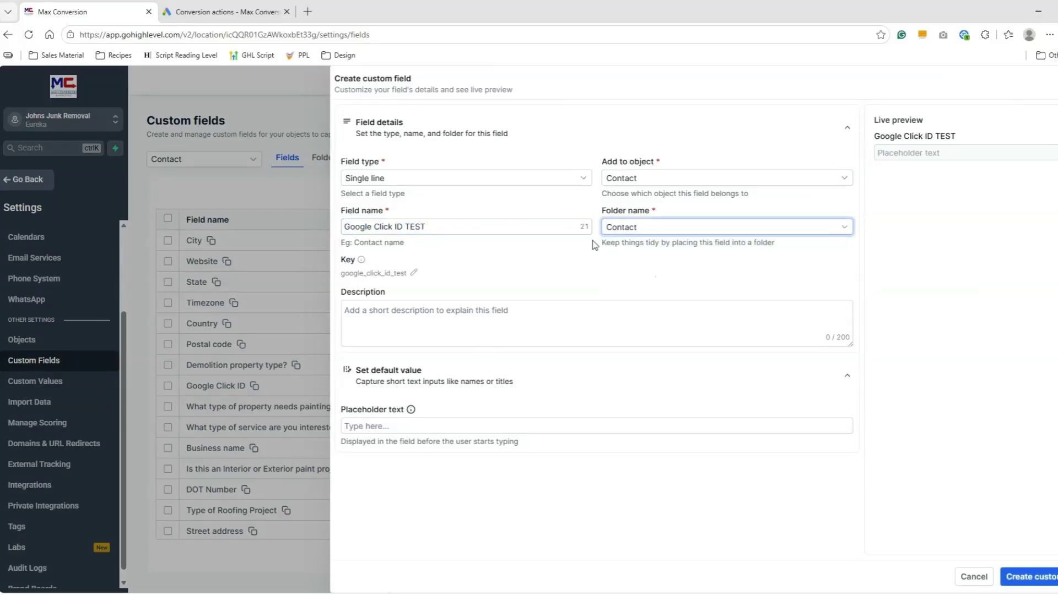
left_click(448, 344)
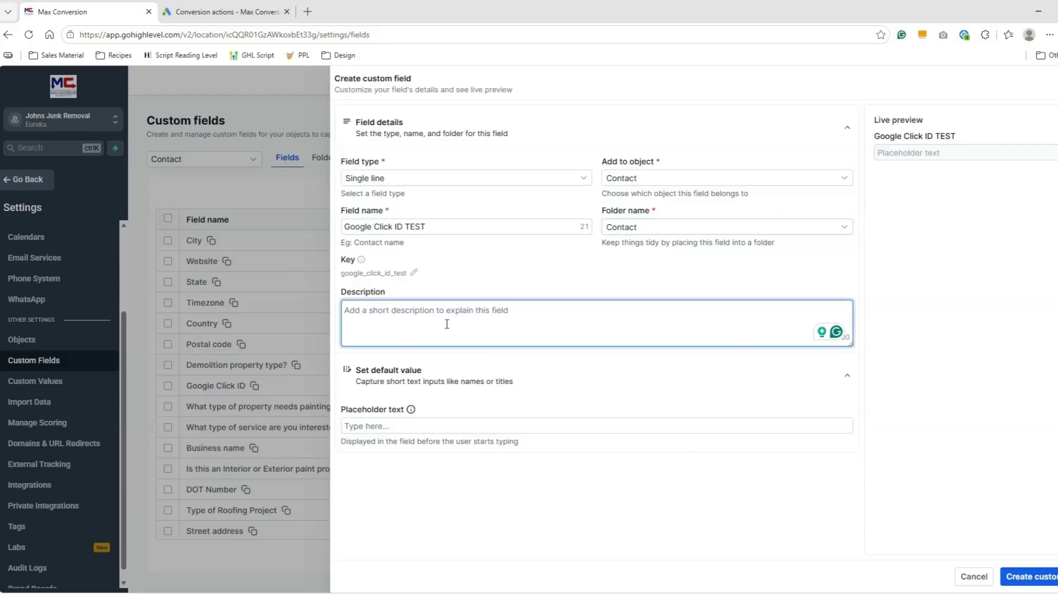
left_click(1028, 576)
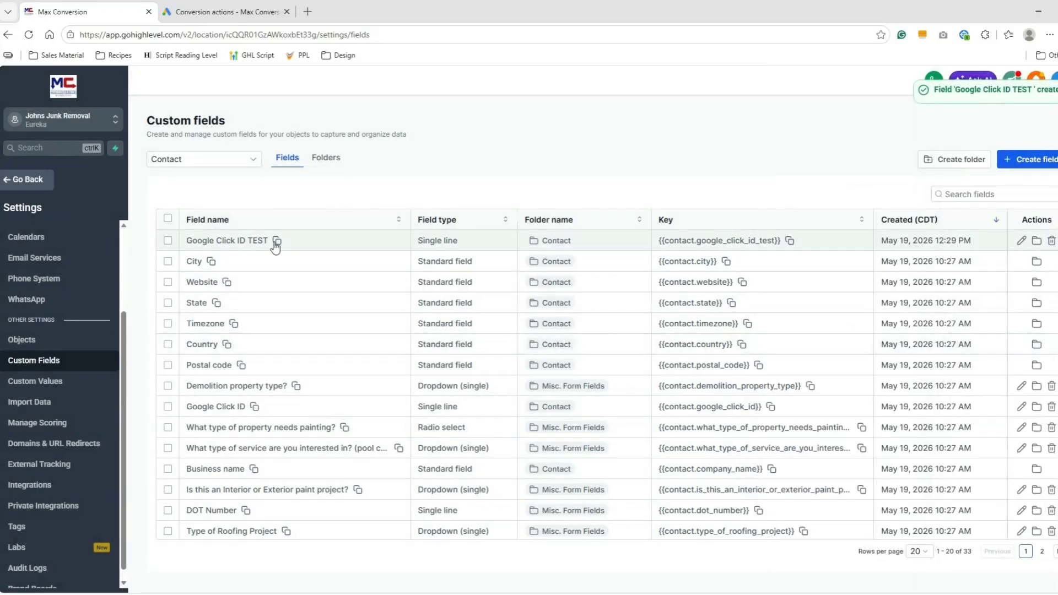
Copy the key of the Google Click ID TEST custom field
left_click(789, 241)
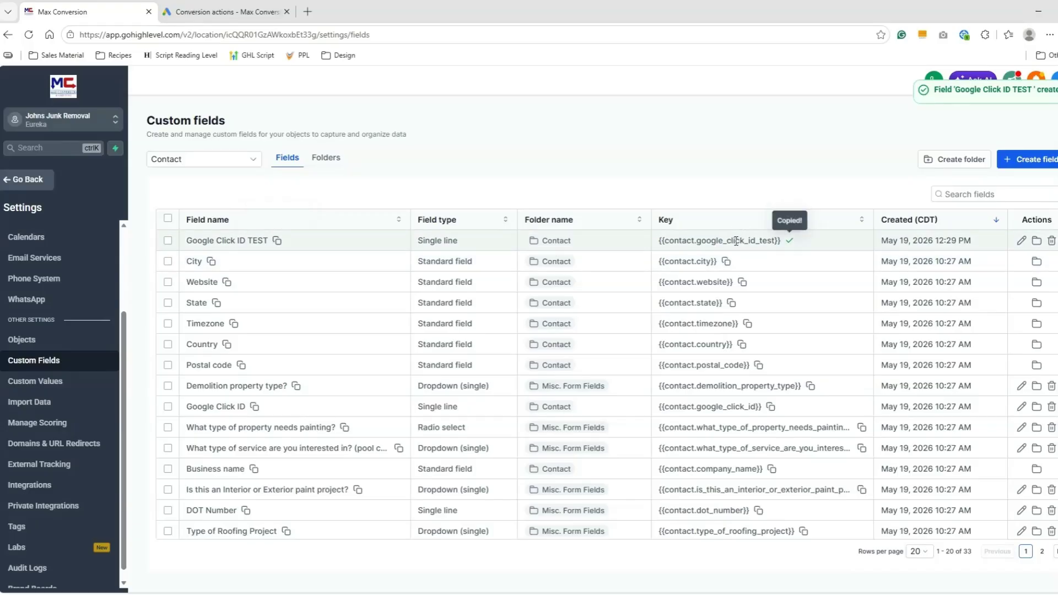
left_click_drag(653, 245, 777, 242)
left_click(774, 243)
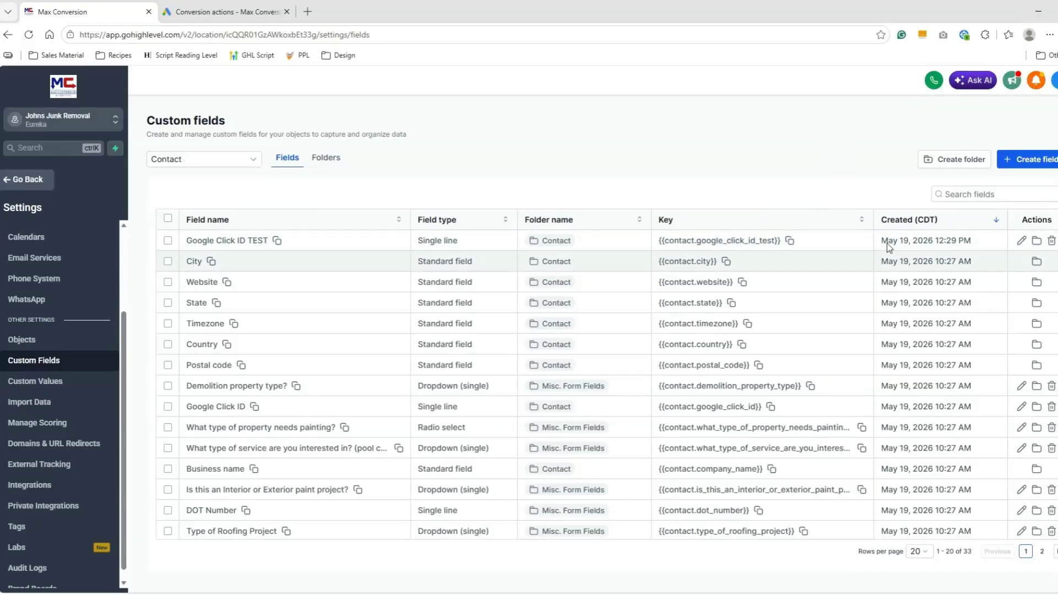
Leave the settings, open the automation workflows list and create a new workflow from scratch
left_click(45, 180)
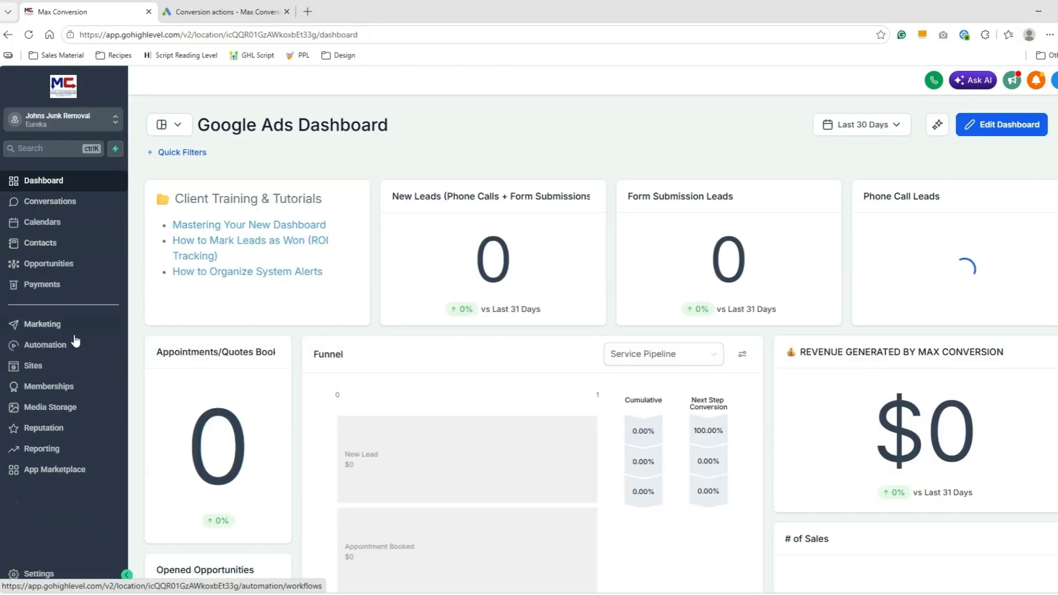
left_click(75, 344)
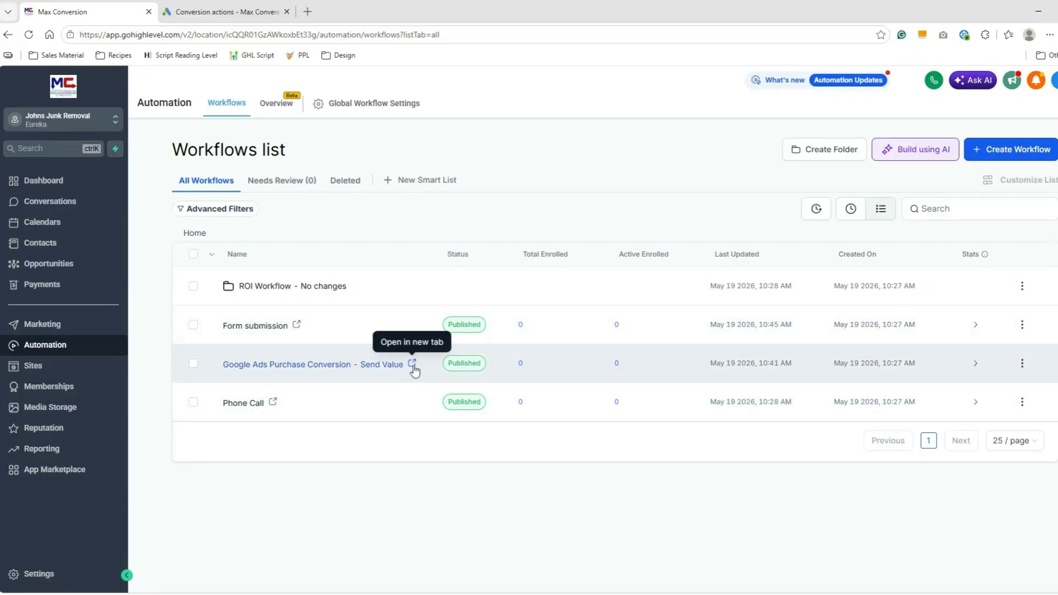
left_click(412, 363)
left_click(128, 11)
left_click(1037, 154)
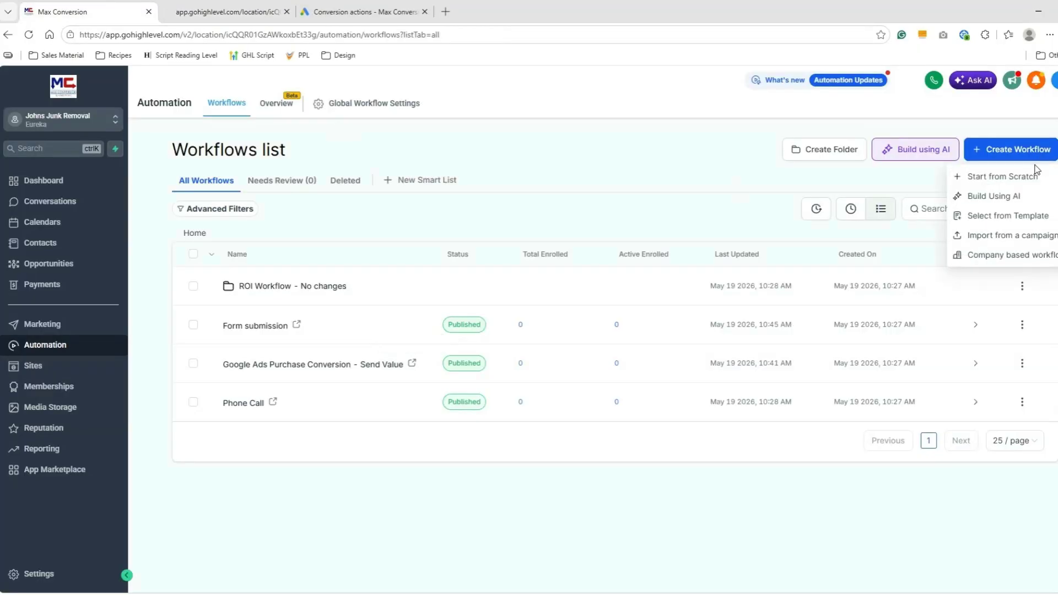
left_click(1031, 176)
left_click_drag(221, 12, 0, 105)
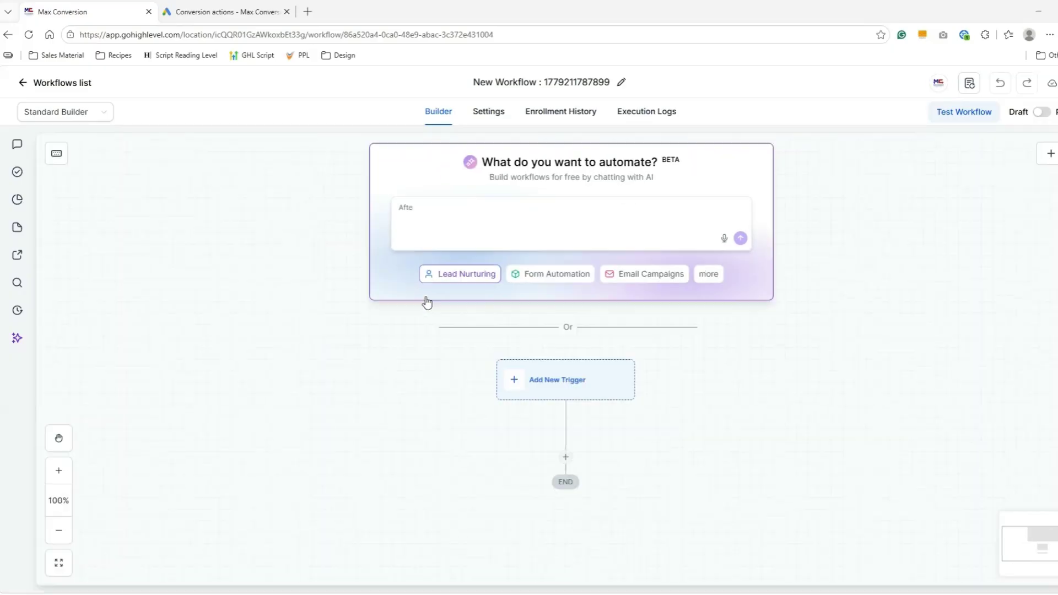
Add a Contact Created trigger to the new workflow without filters and save it
left_click(546, 385)
left_click(859, 307)
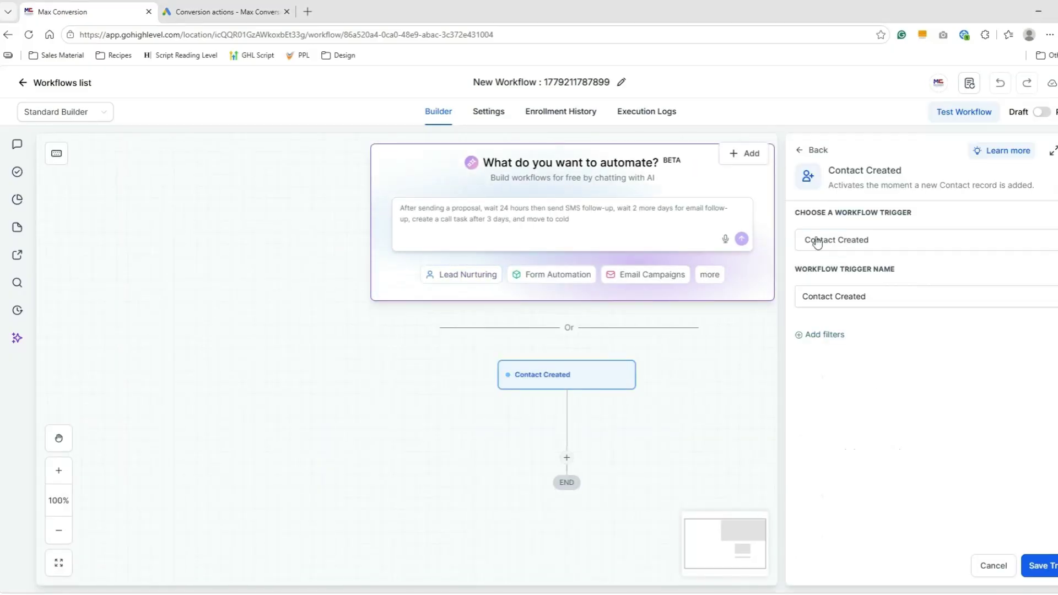
left_click(1038, 565)
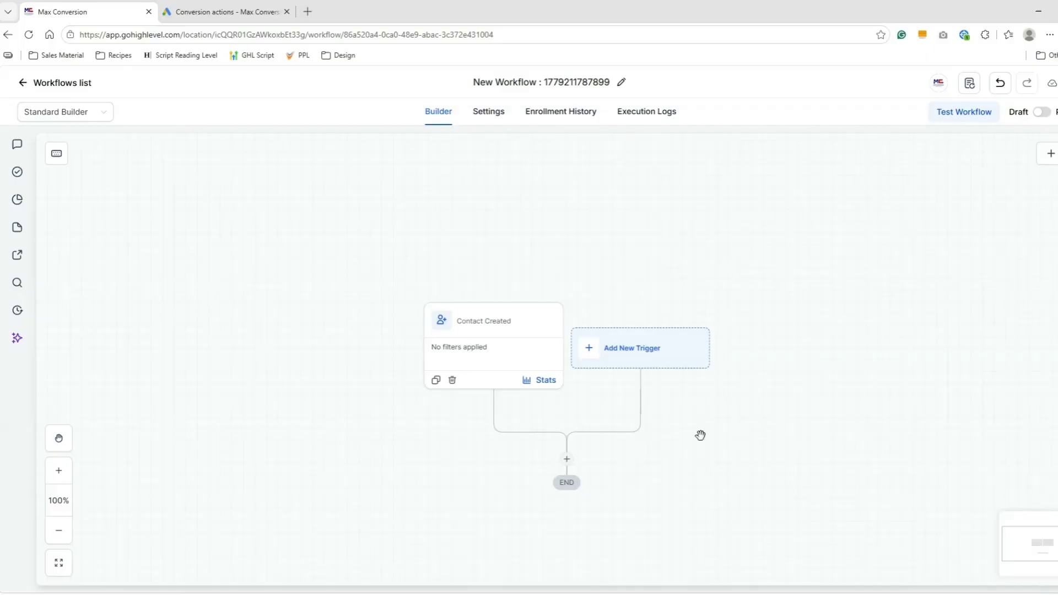
Rename the workflow "Contact Created"
left_click(592, 91)
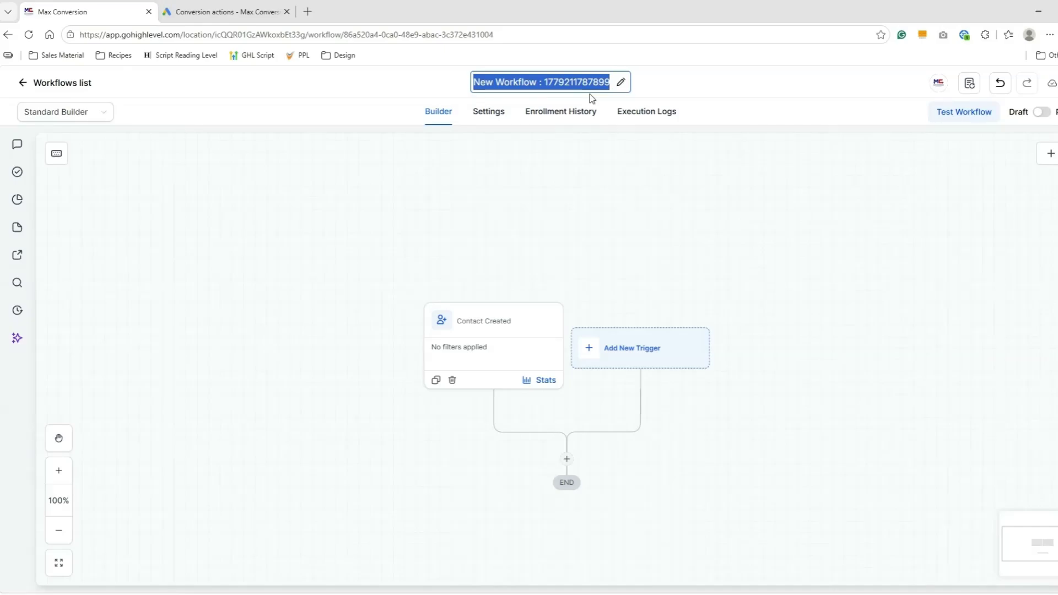
type("Conctact Created")
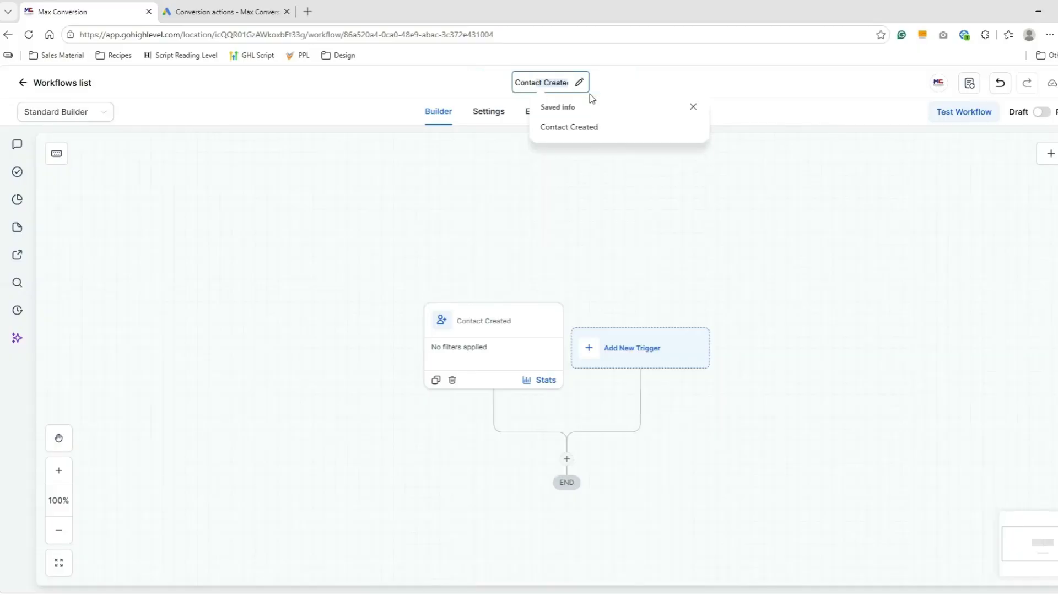
left_click(519, 177)
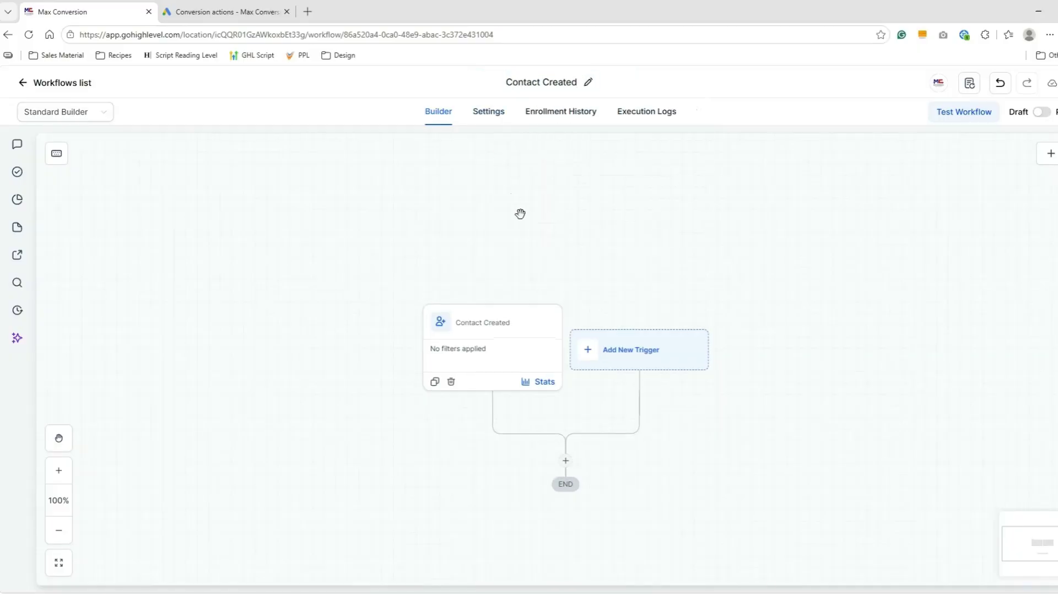
Add a Wait action below the Contact Created trigger, name it "Wait 1 Minute", set a 1-minute time delay and save it
left_click_drag(596, 234, 559, 135)
left_click(476, 243)
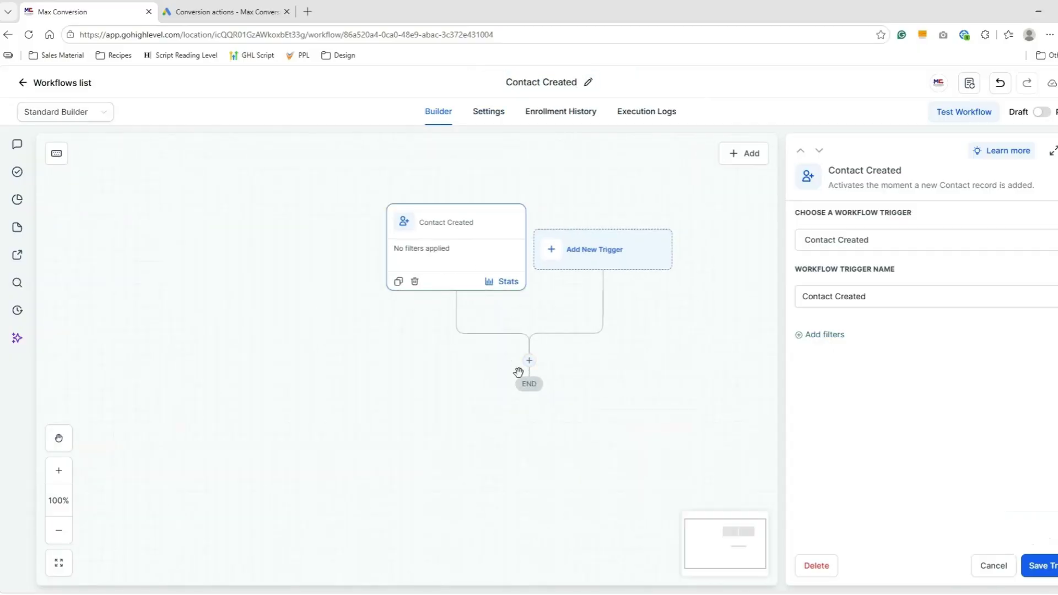
left_click(528, 360)
type("wait")
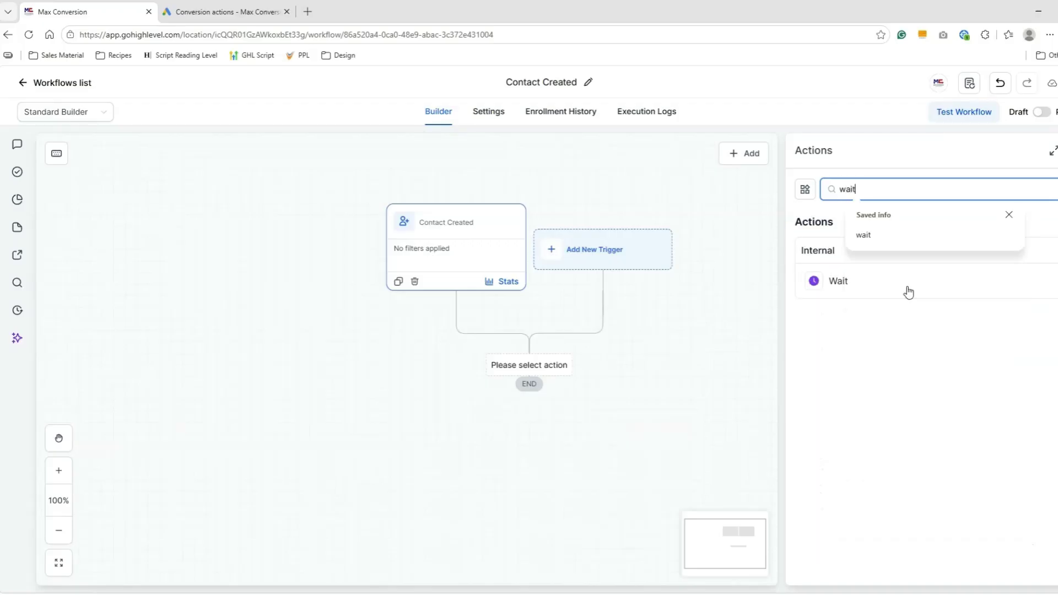
left_click(916, 285)
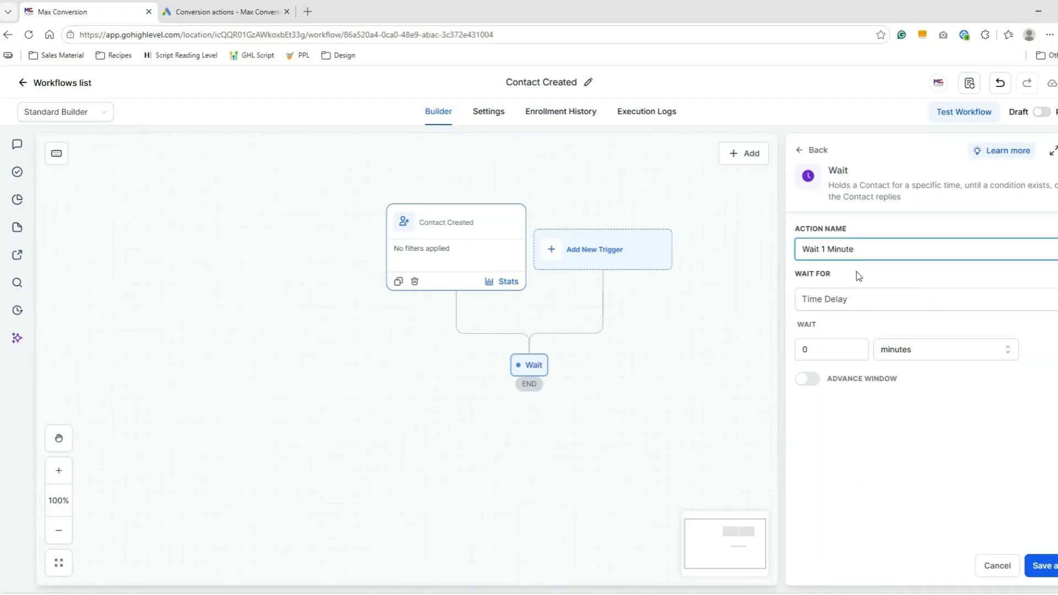
left_click(856, 345)
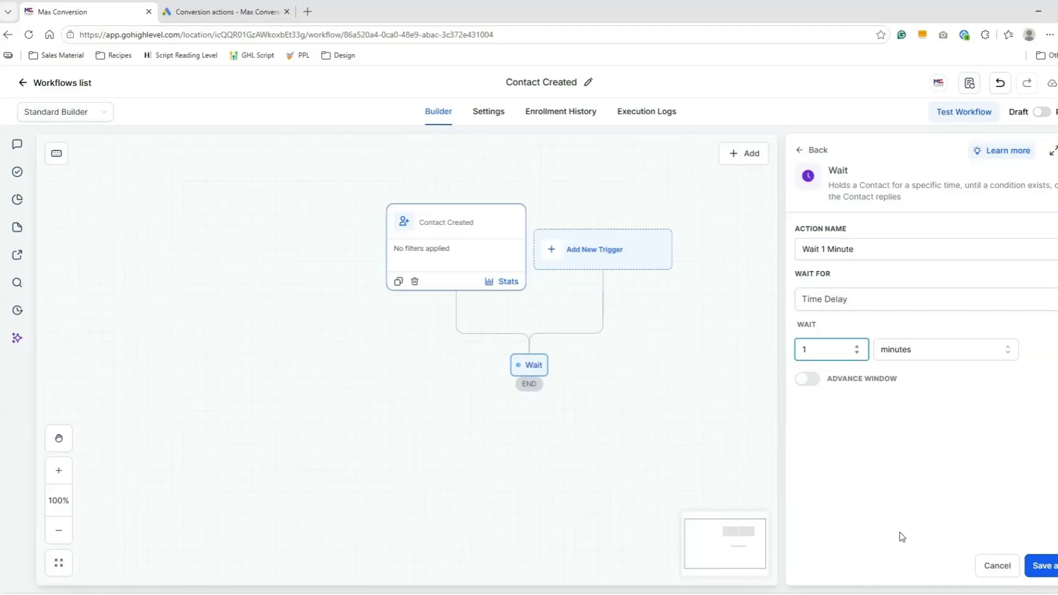
left_click(1040, 566)
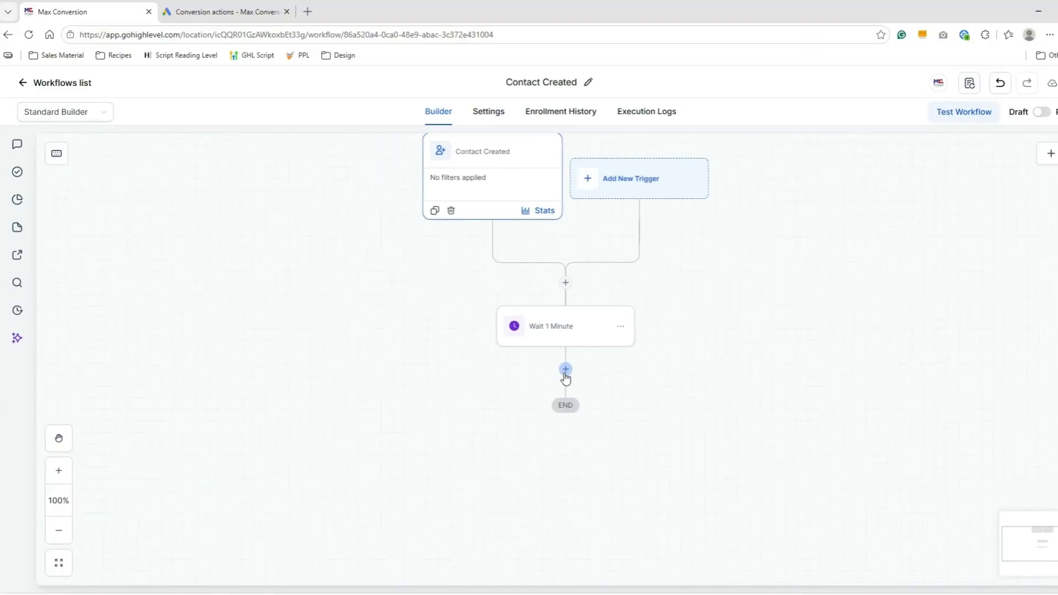
Add an Update Contact Field action after the wait and choose Google Click ID TEST as its field
left_click(565, 370)
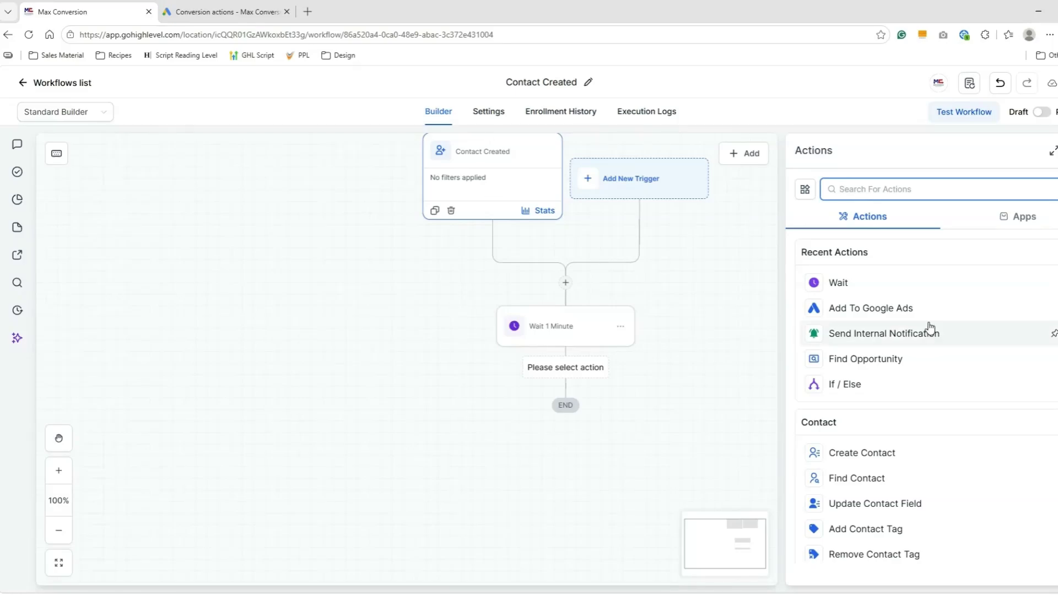
type("contact")
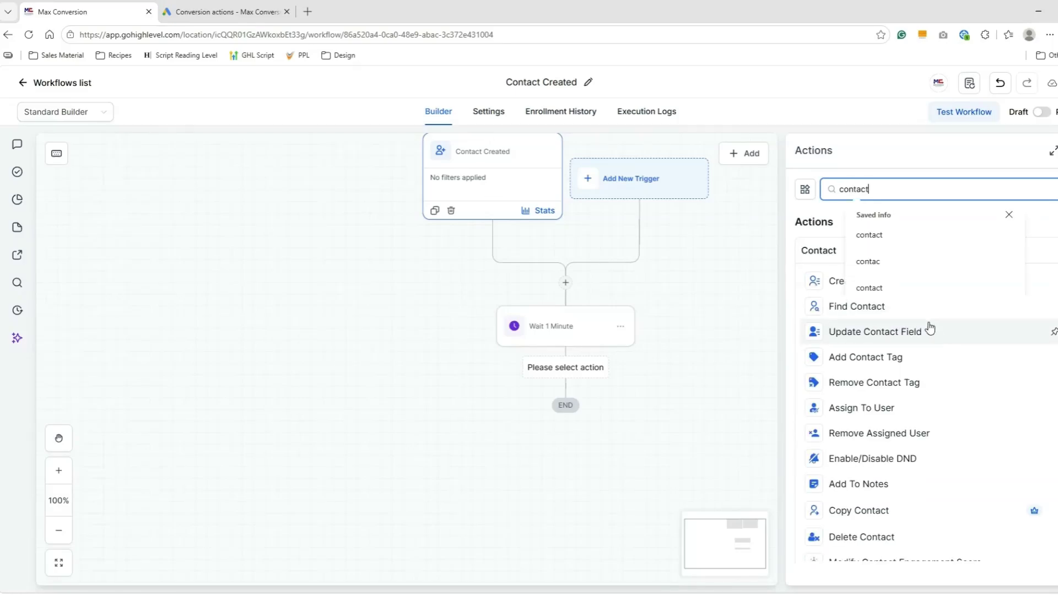
left_click(851, 331)
left_click(842, 343)
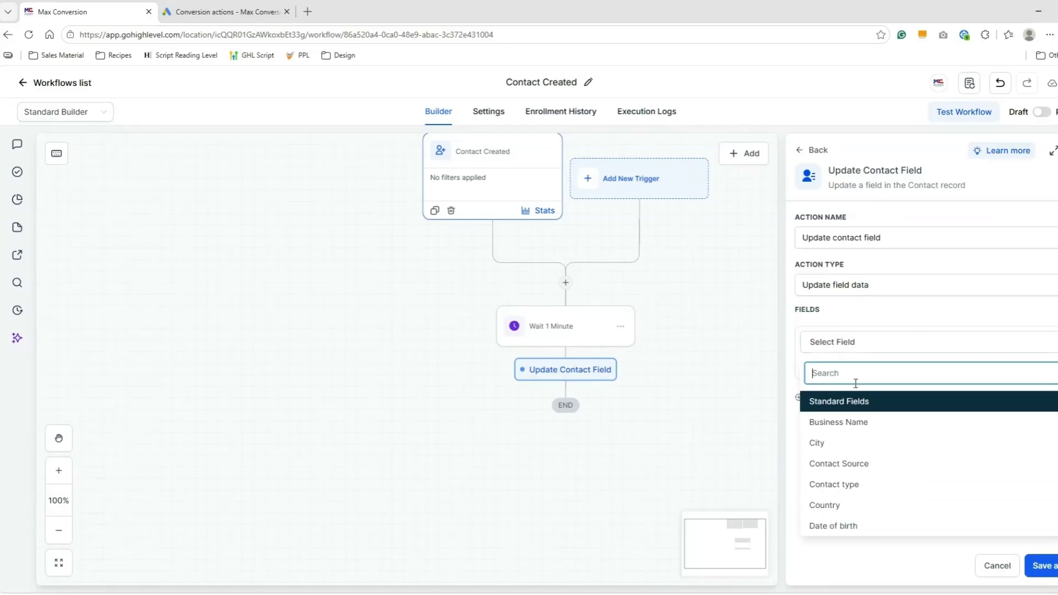
type("goog")
left_click(843, 420)
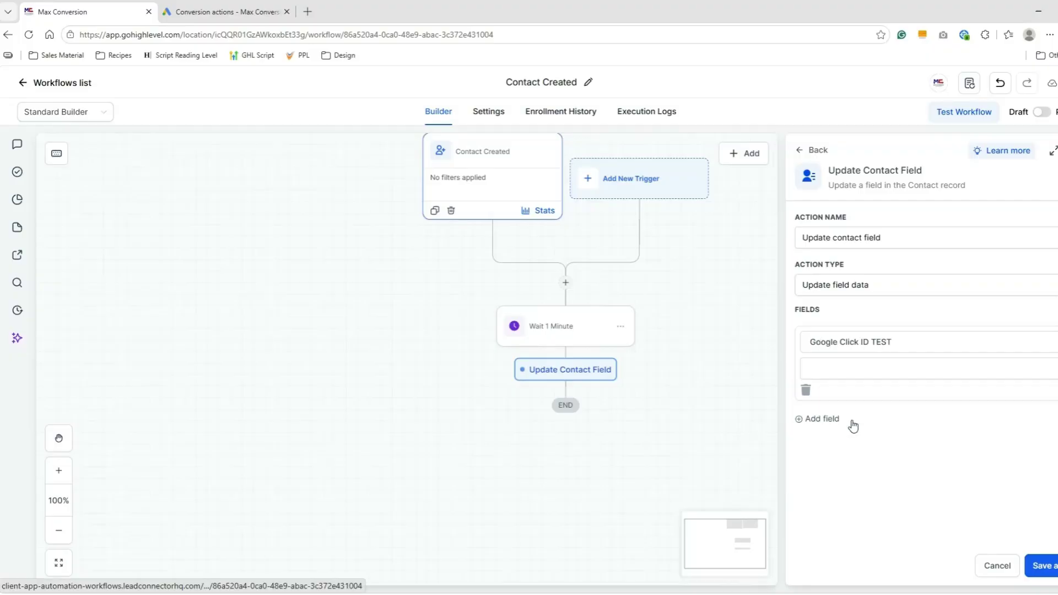
Set the Google Click ID TEST field's value to {{contact.attributionSource.gclid}} and save the action
left_click(831, 367)
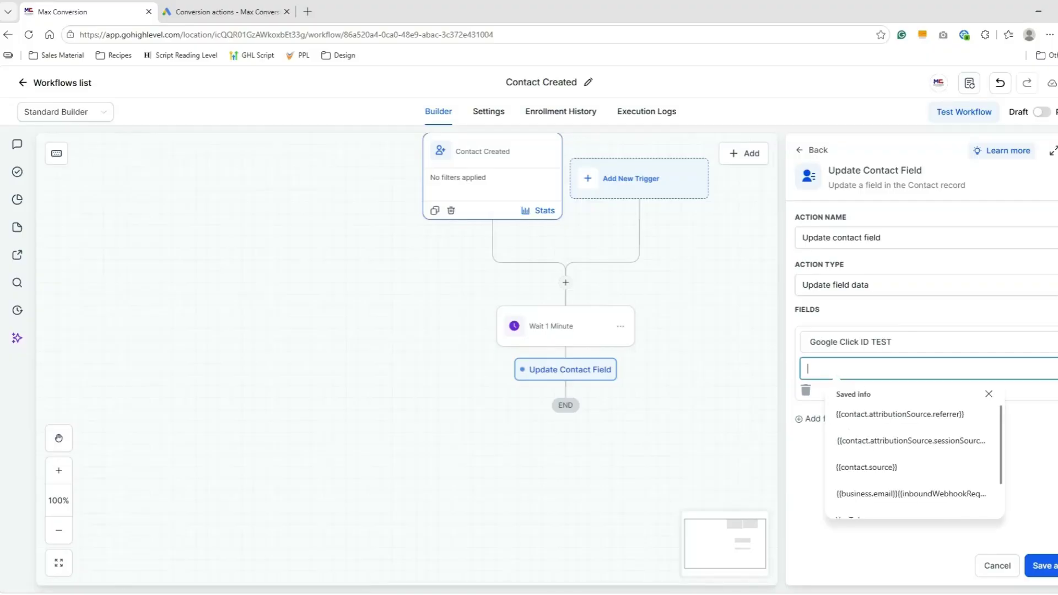
key("alt+Tab")
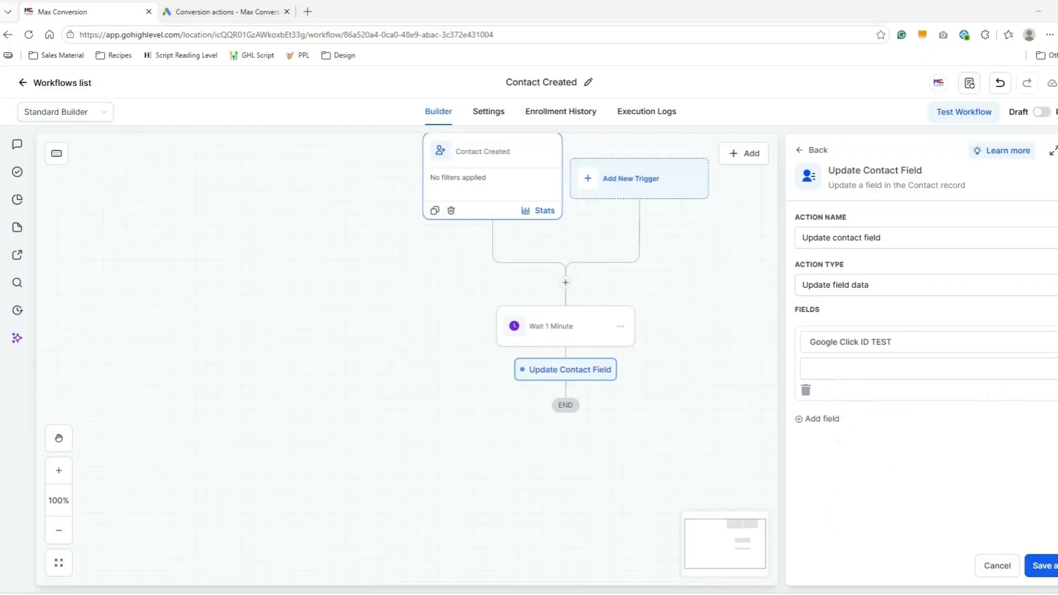
left_click(846, 367)
type("{{contact.attributionSource.gclid}}")
left_click_drag(964, 368, 726, 362)
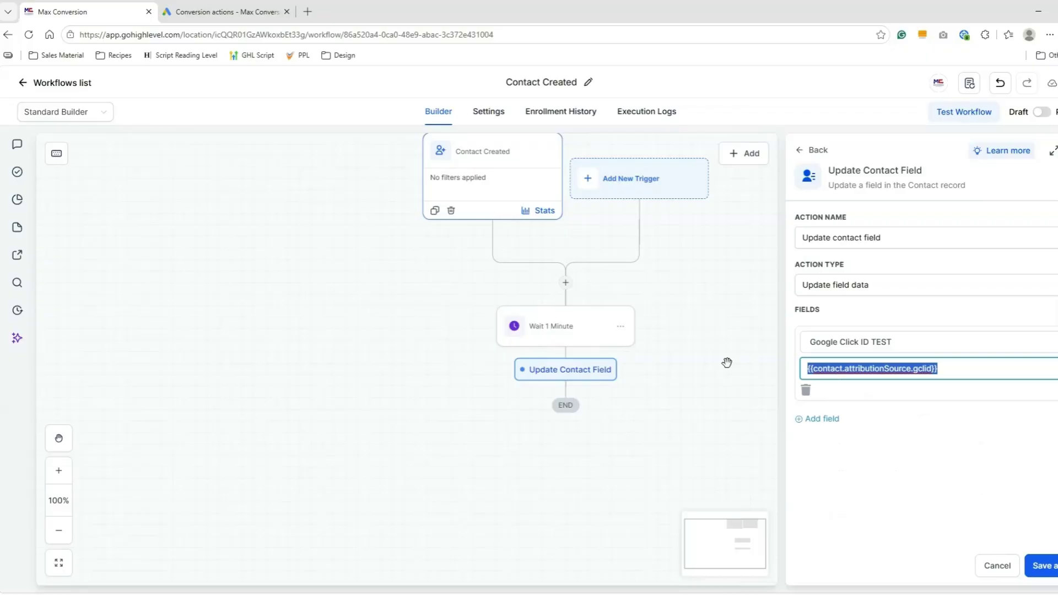
left_click(844, 369)
left_click_drag(843, 369, 947, 371)
left_click(946, 370)
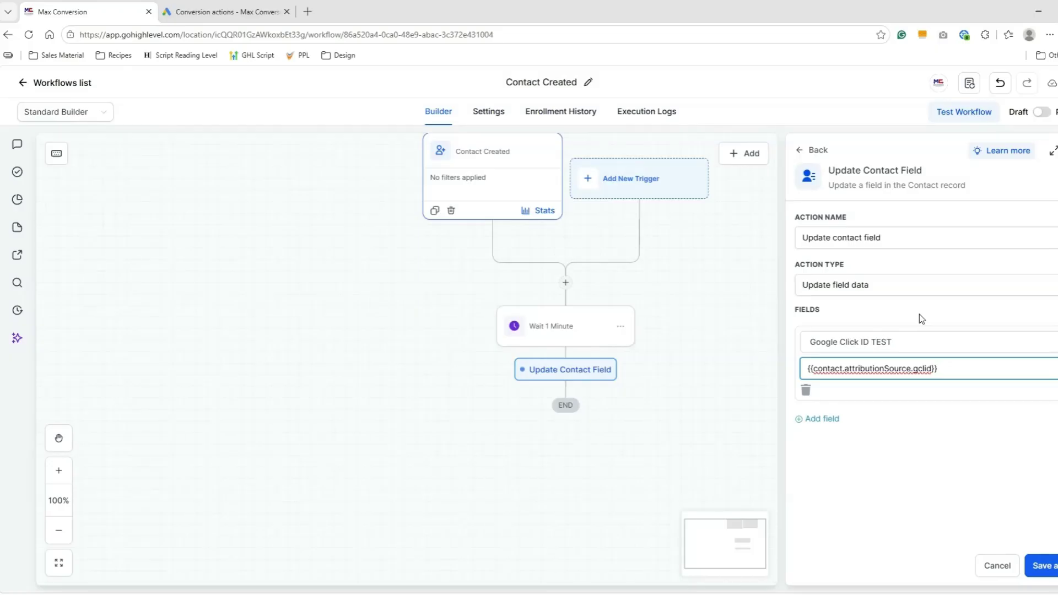
left_click(1049, 566)
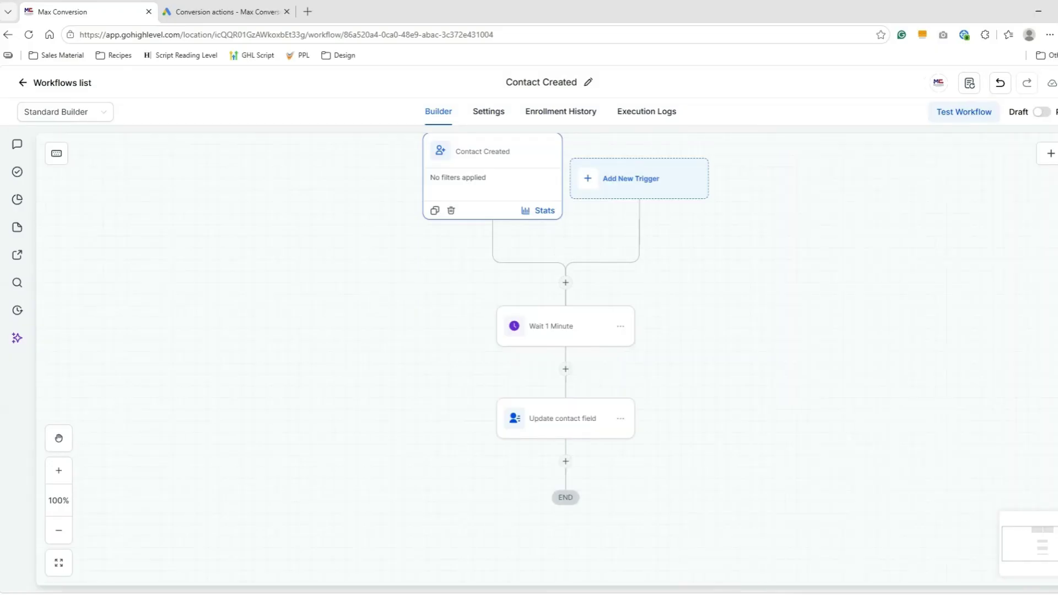
Publish the Contact Created workflow and return to the workflows list
left_click(1041, 111)
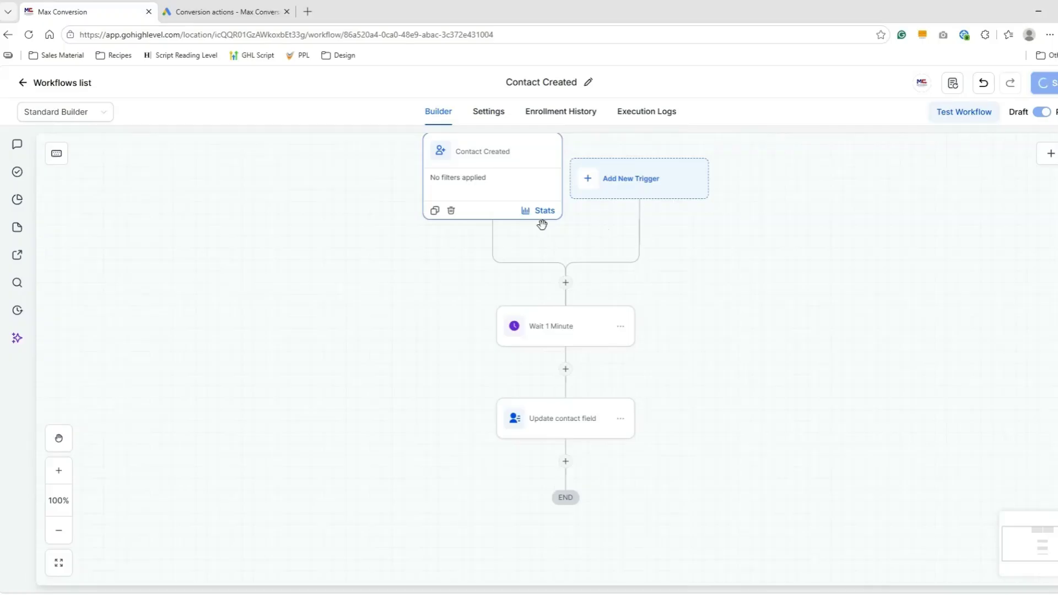
left_click(43, 88)
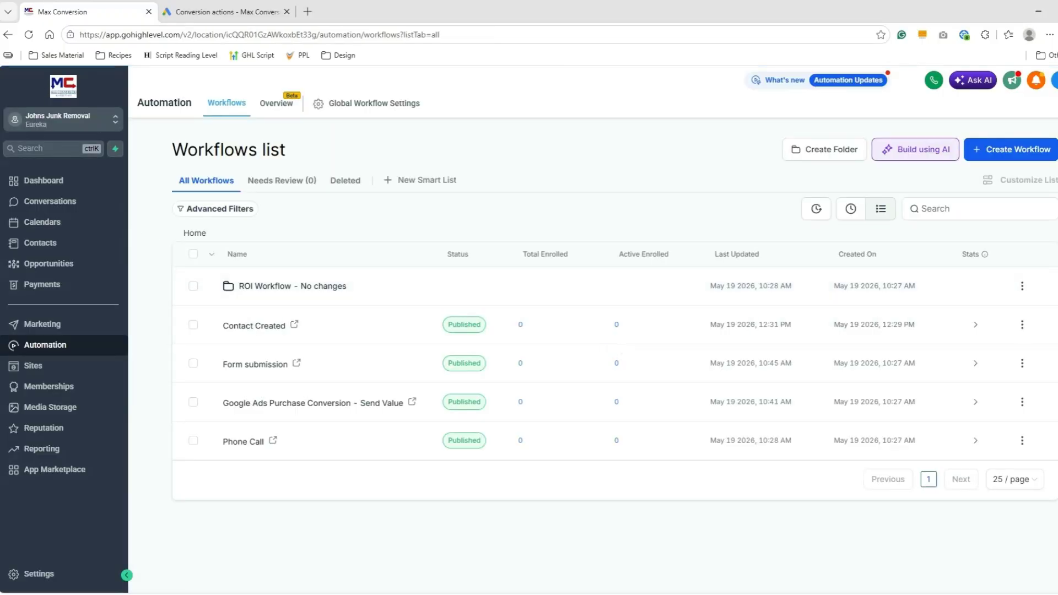
Create another workflow from scratch and name it "Purchase Convesion Action in Google Ads"
left_click(1003, 159)
left_click(987, 176)
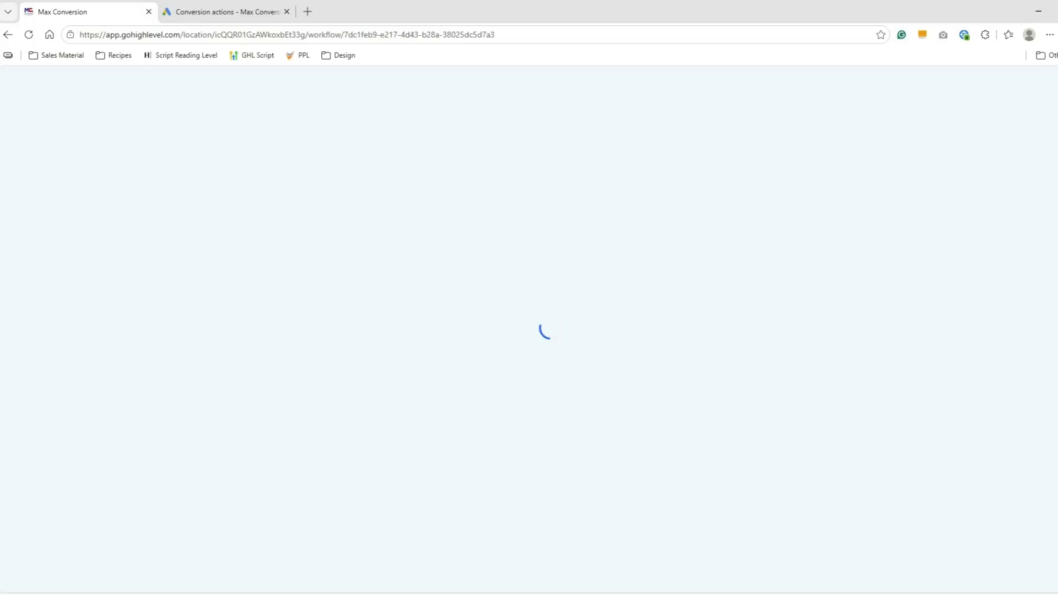
left_click(506, 87)
key("BackSpace")
type("Purchase conve")
type("Convesion Action in")
type(" Google Ads")
Add an Opportunity Status Changed trigger filtered to Moved to status "won" and save it
left_click(566, 395)
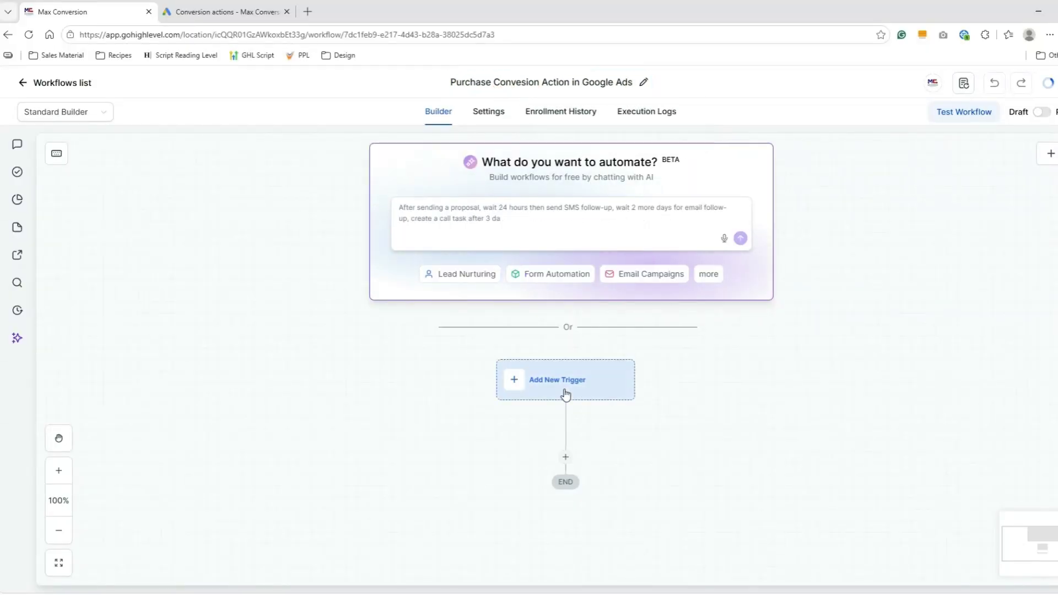
type("oppor")
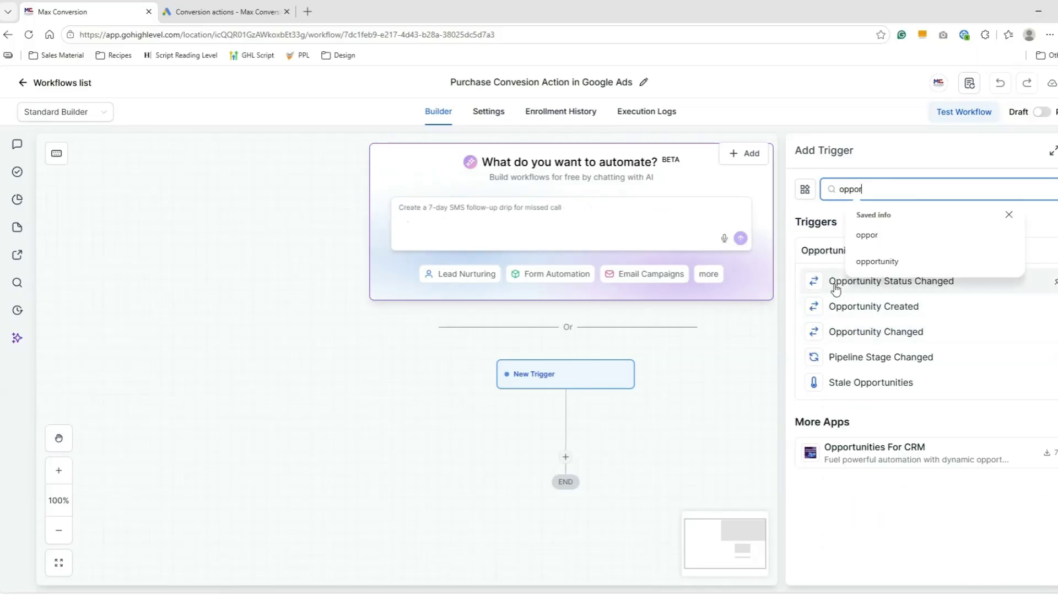
left_click(835, 286)
left_click(840, 340)
left_click(826, 355)
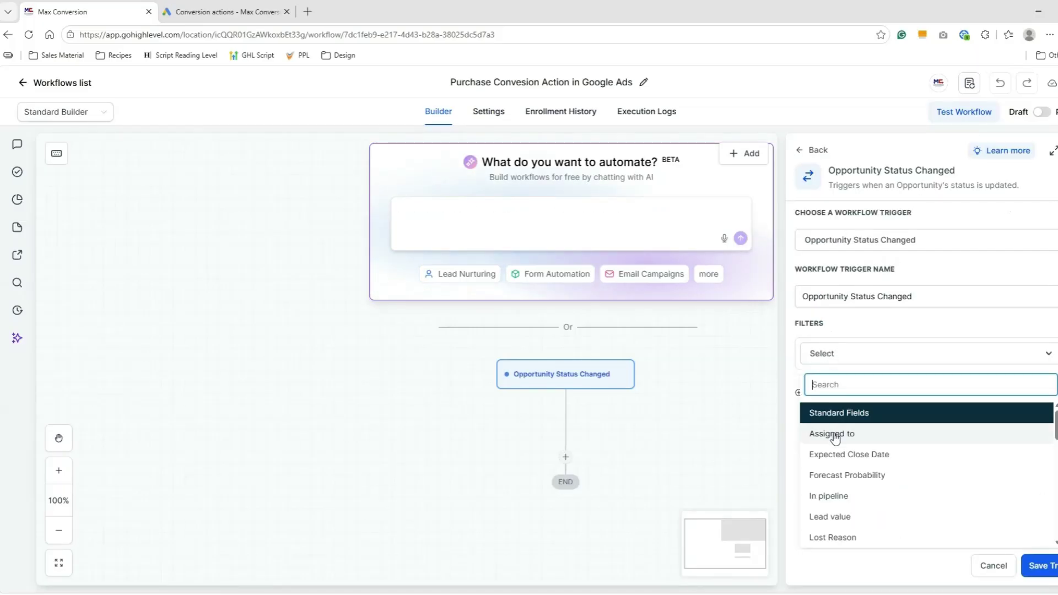
scroll(871, 525, "down", 1)
left_click(871, 523)
left_click(880, 381)
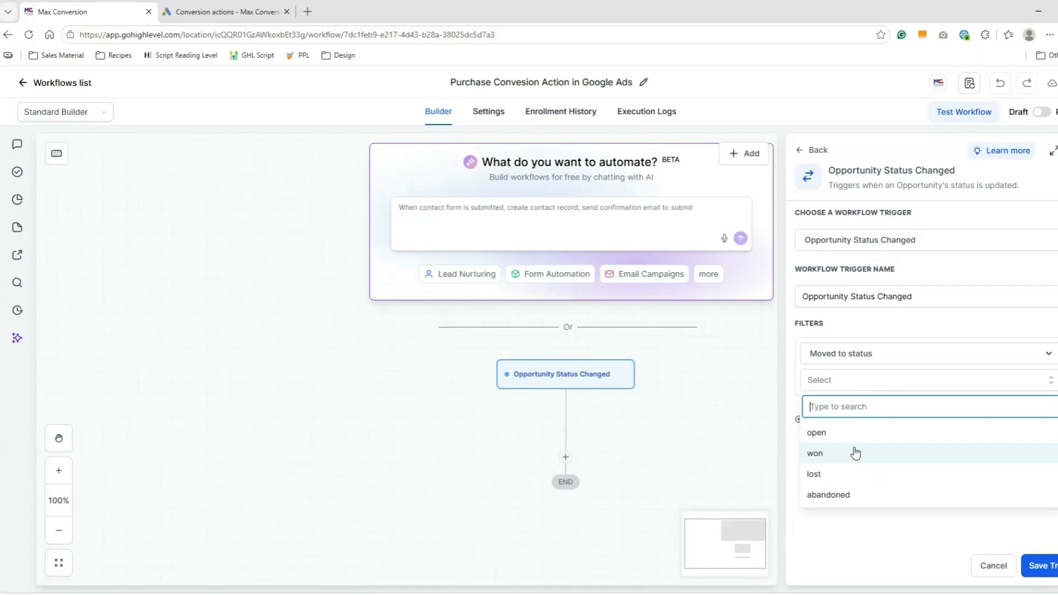
left_click(856, 452)
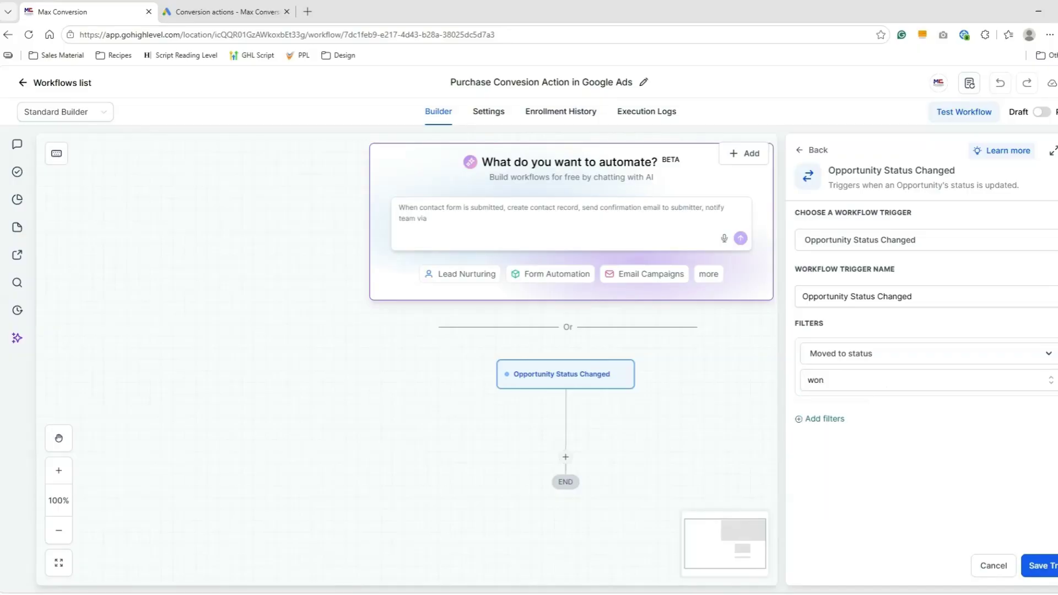
left_click(1039, 566)
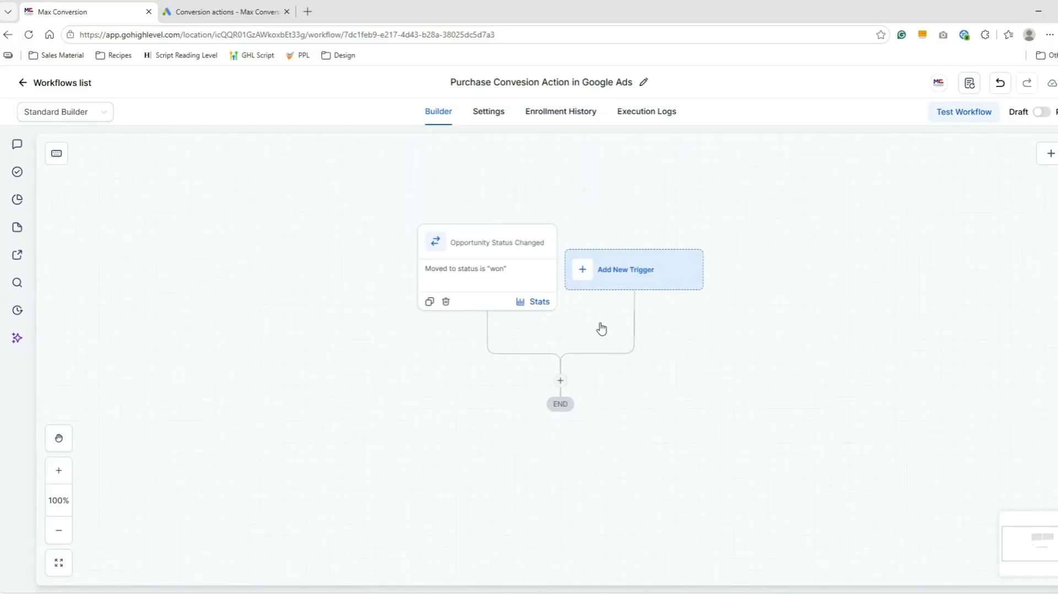
Add a Google Ads action for the "TEST PURCHASE CONV> Action" conversion with conversion value 1 and enable custom mapping
left_click(561, 381)
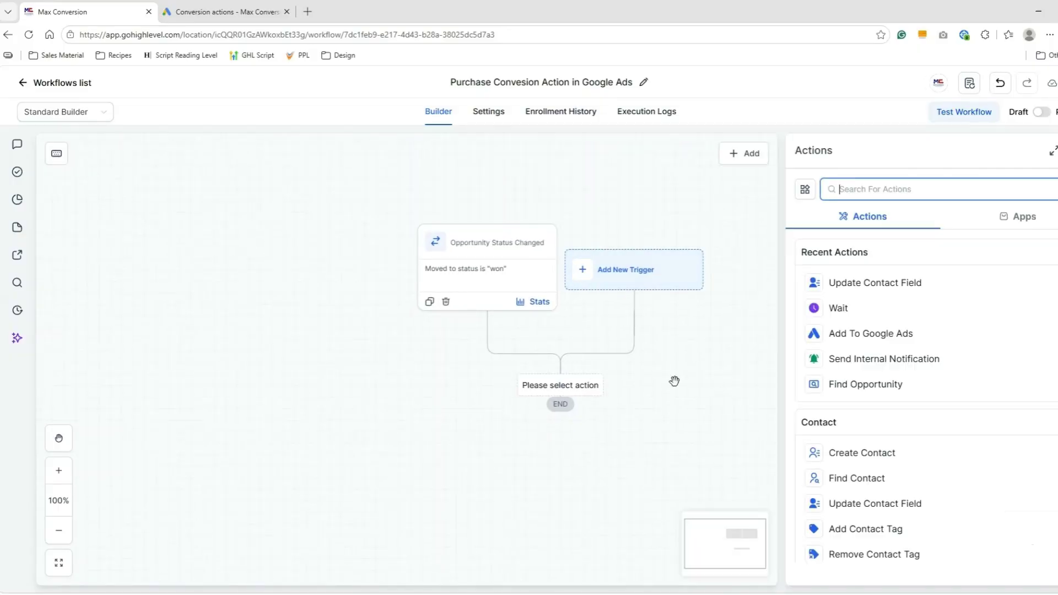
left_click(879, 334)
left_click(859, 293)
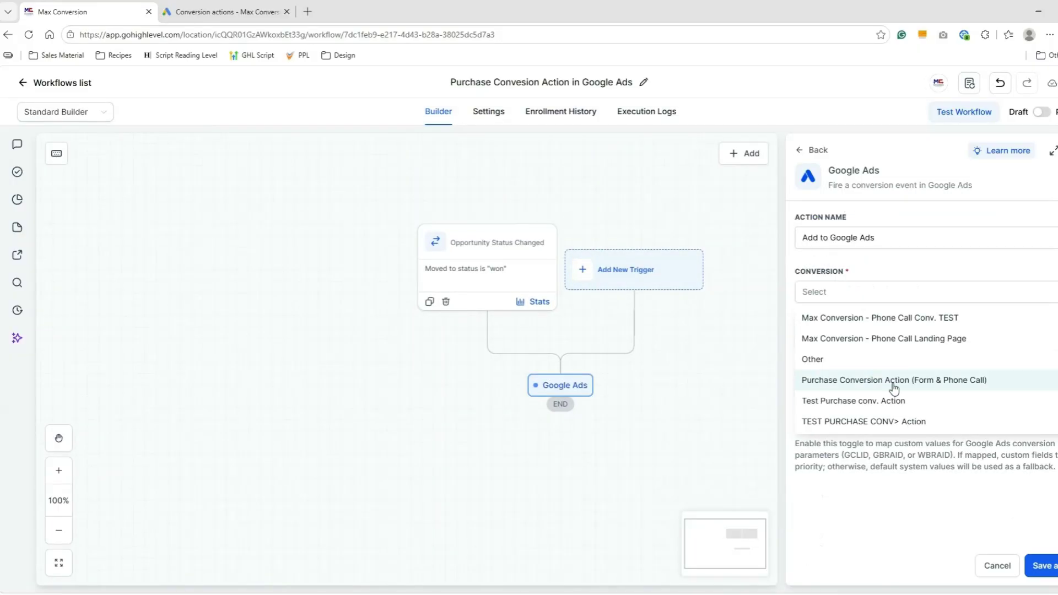
left_click(918, 422)
left_click(831, 388)
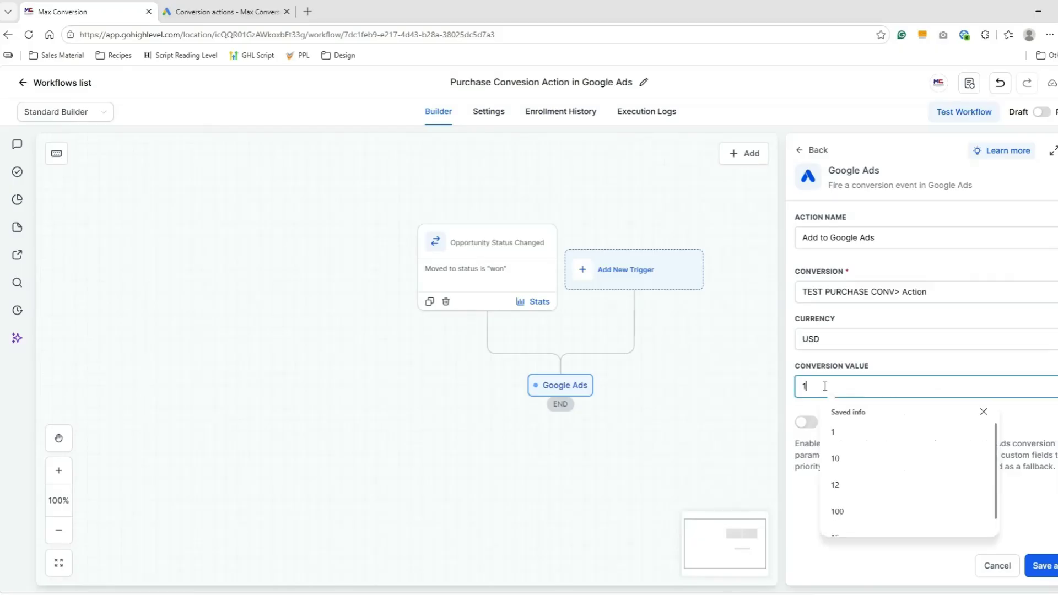
left_click(805, 422)
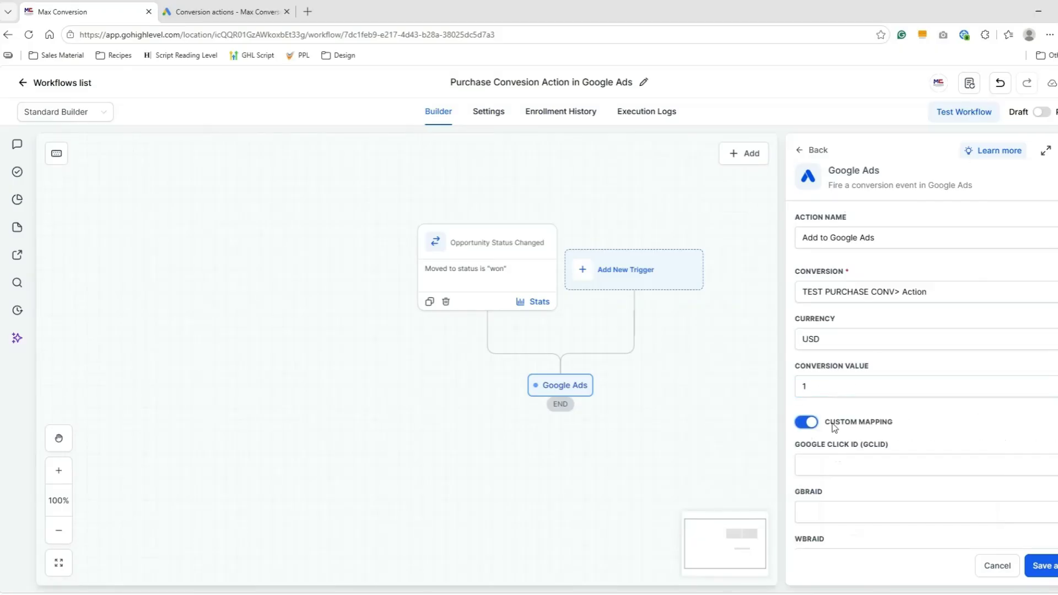
left_click(911, 463)
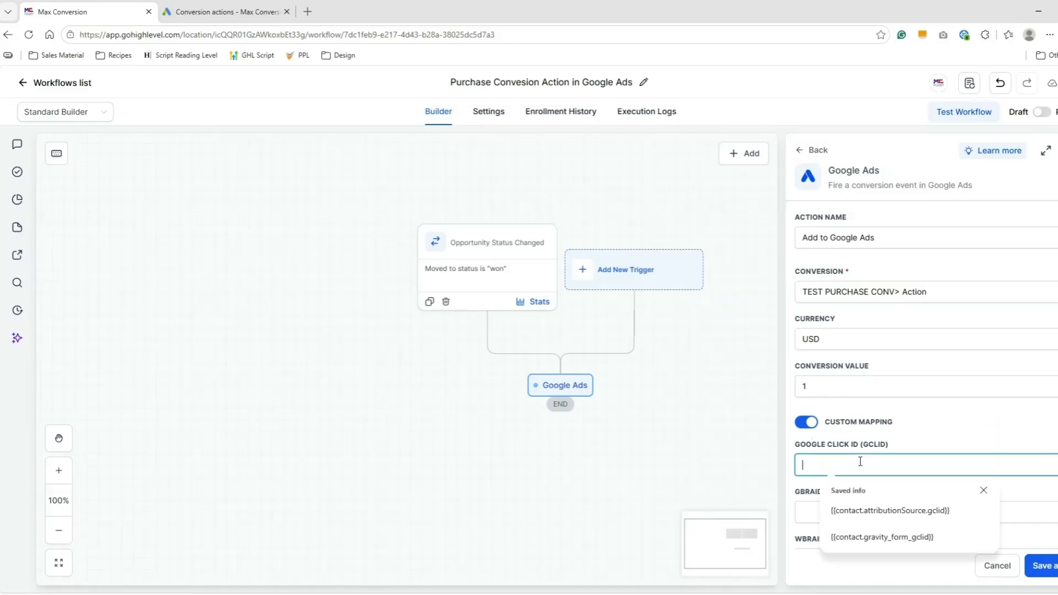
left_click(700, 481)
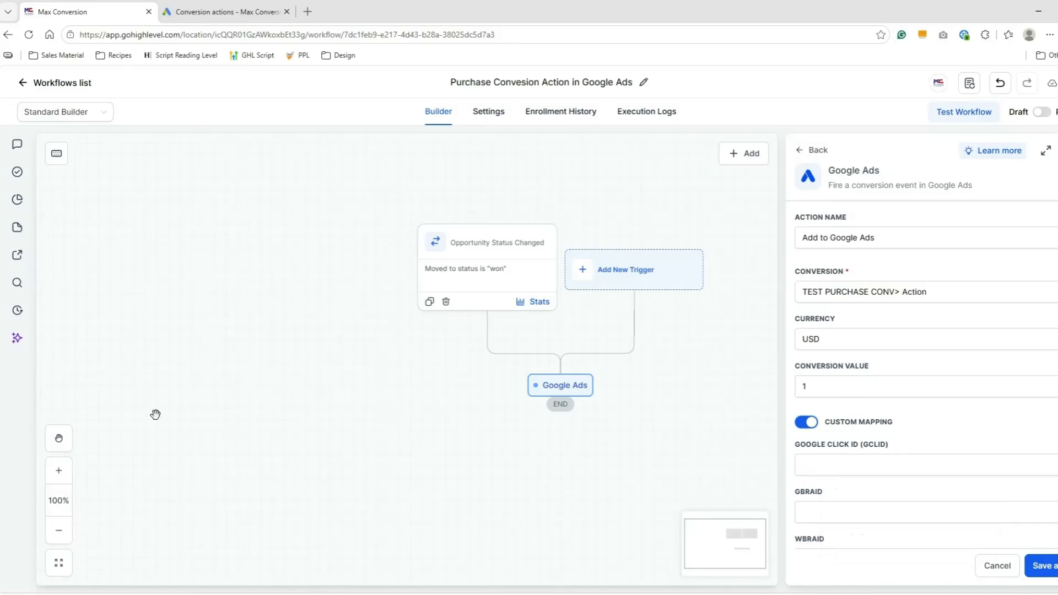
left_click(851, 463)
type("{{contact.attributionSource.gclid}}")
left_click_drag(943, 467, 772, 464)
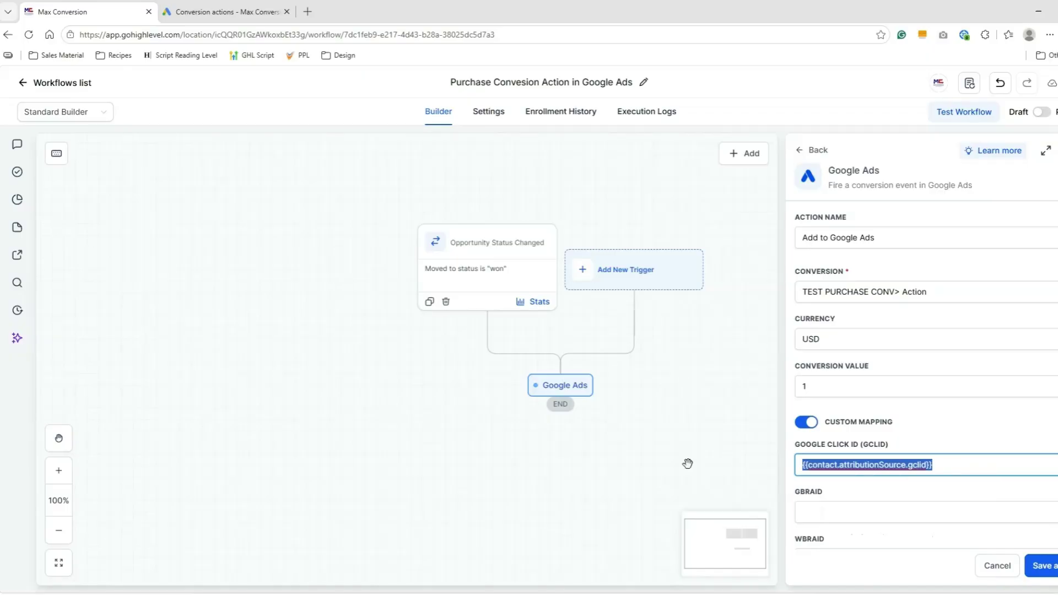
left_click(979, 467)
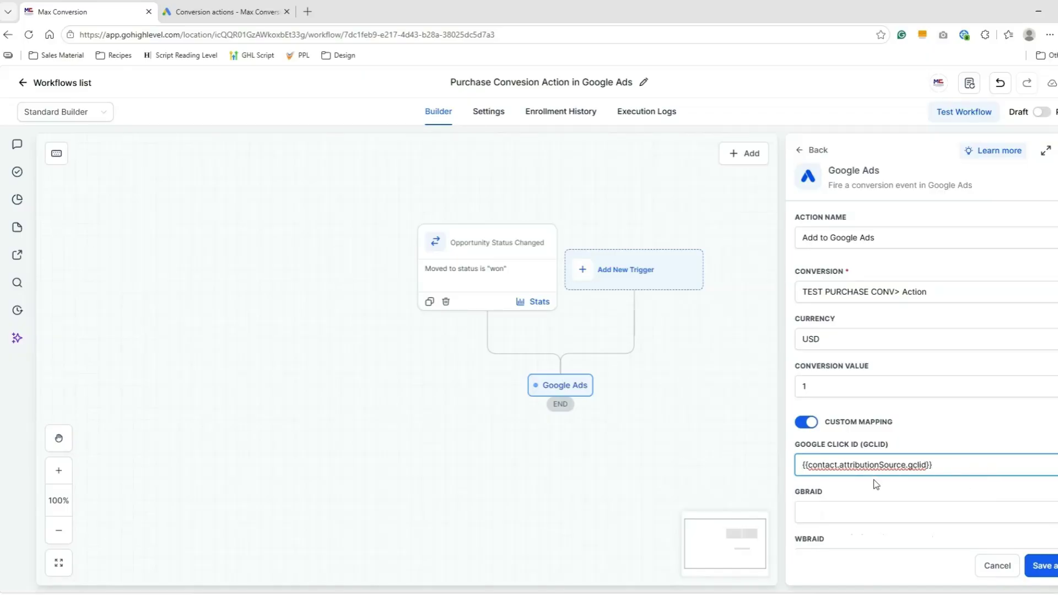
left_click(829, 467, "shift")
key("ctrl+a")
key("BackSpace")
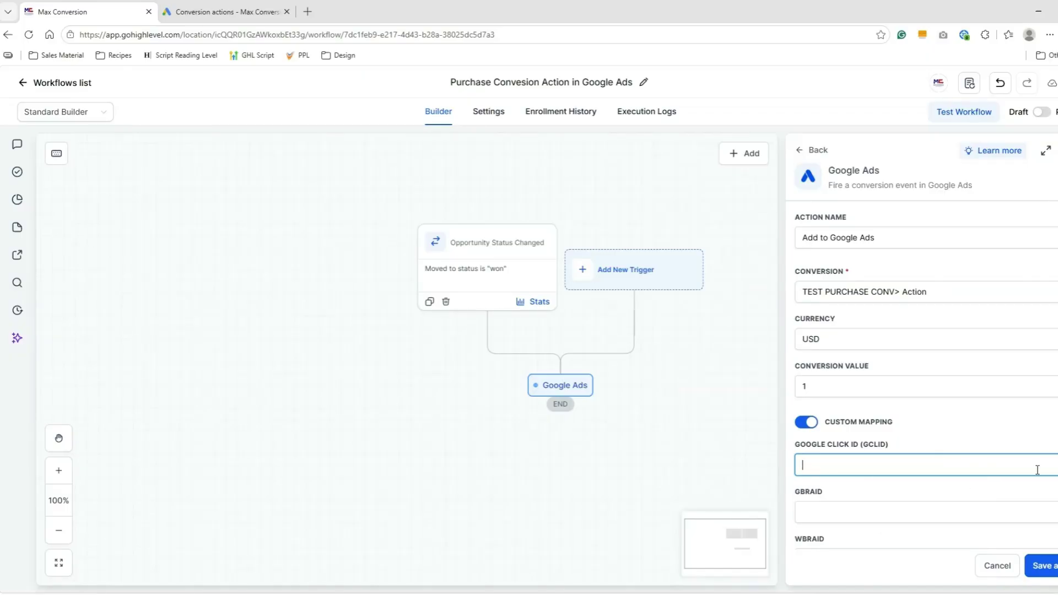
Map Google Click ID (GCLID) to the contact's Google Click ID TEST custom field
left_click(1055, 465)
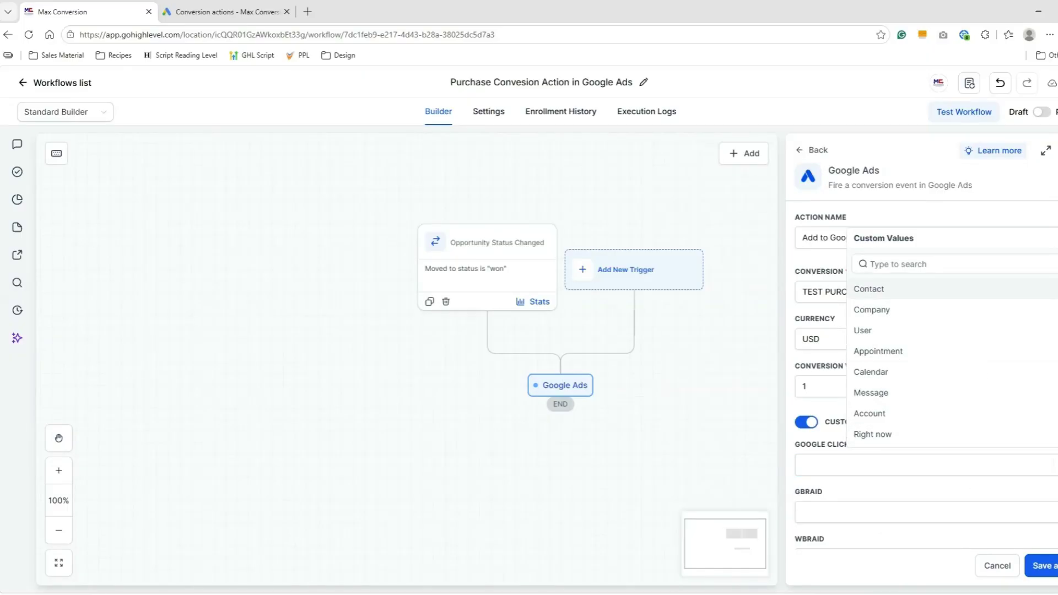
scroll(1052, 330, "down", 3)
scroll(1052, 309, "up", 3)
left_click(1052, 289)
scroll(1036, 353, "down", 3)
left_click(917, 436)
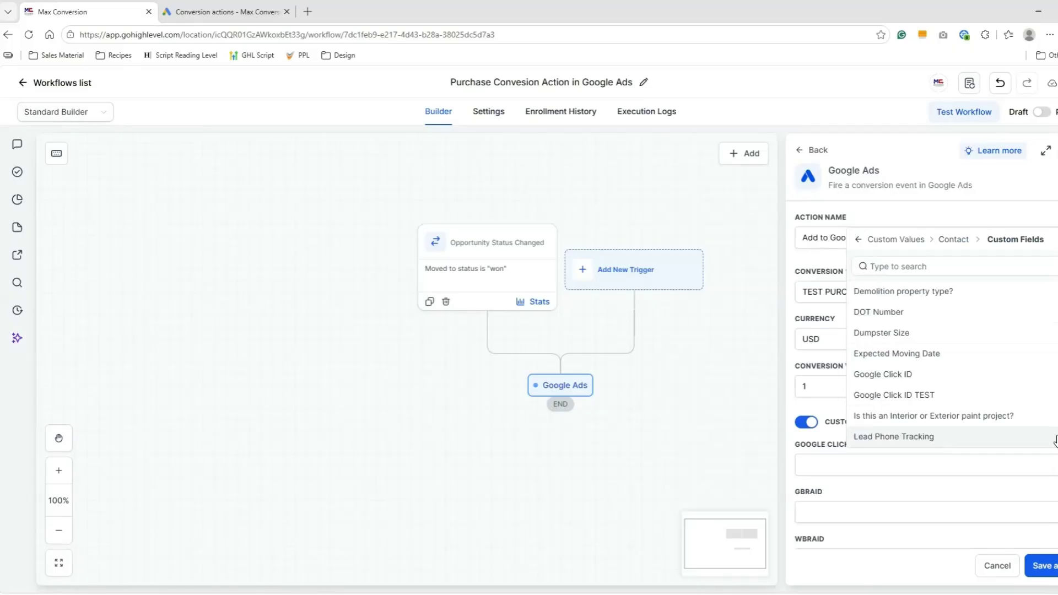
left_click(915, 396)
triple_click(944, 467)
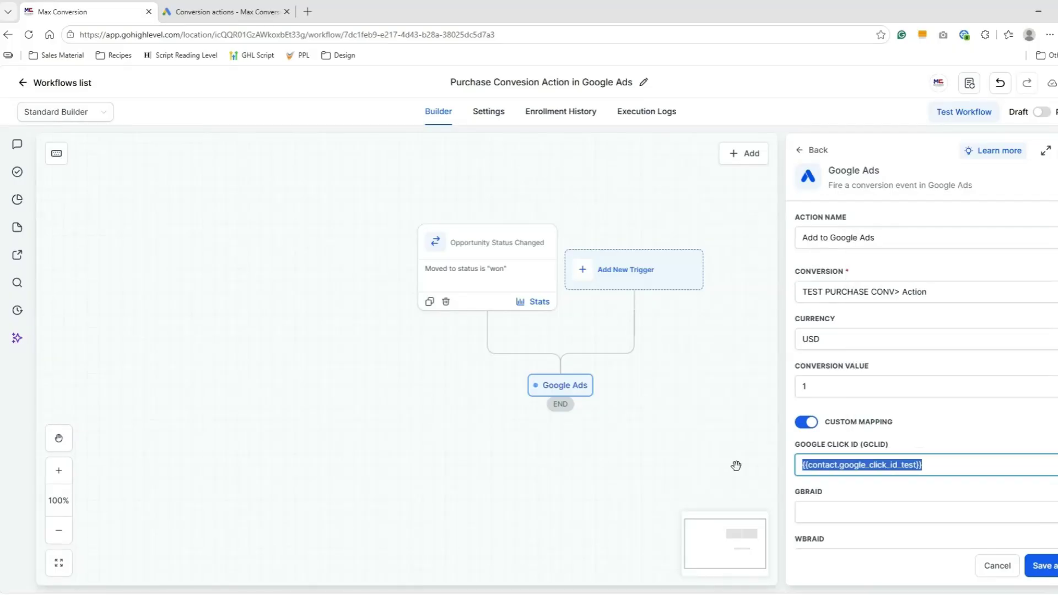
left_click(886, 468)
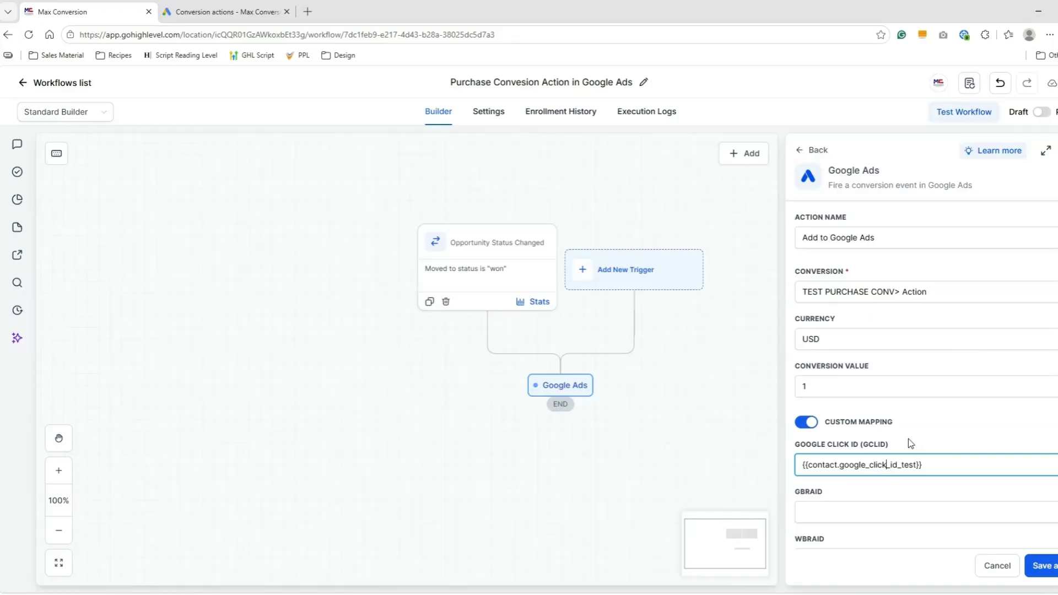
Replace the conversion value with the opportunity's lead value, {{opportunity.lead_value}}
left_click(805, 386)
key("BackSpace")
left_click(1054, 389)
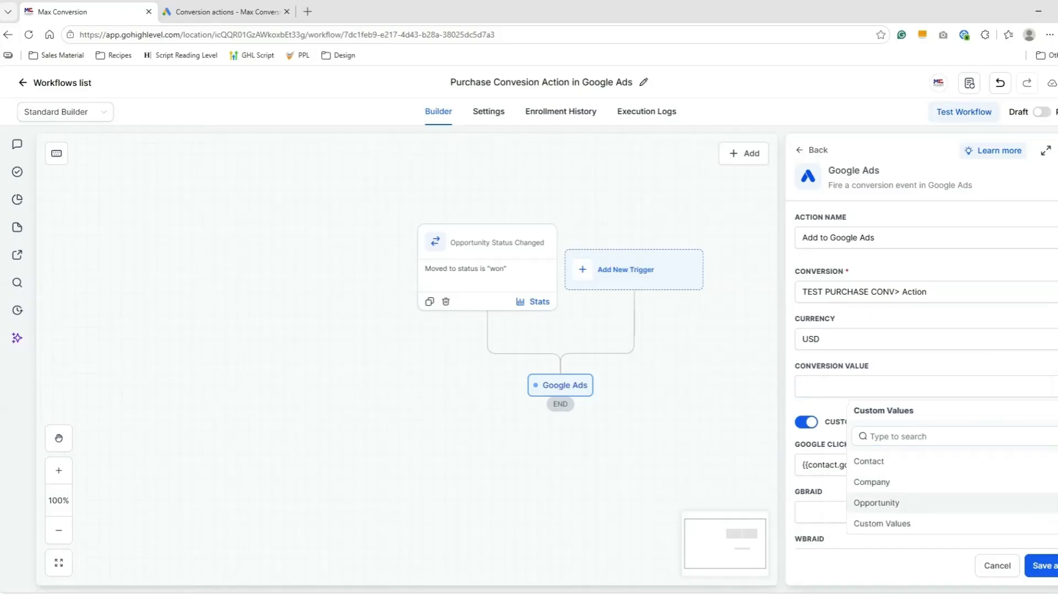
left_click(1023, 504)
left_click(910, 465)
left_click_drag(905, 387, 789, 386)
left_click(950, 372)
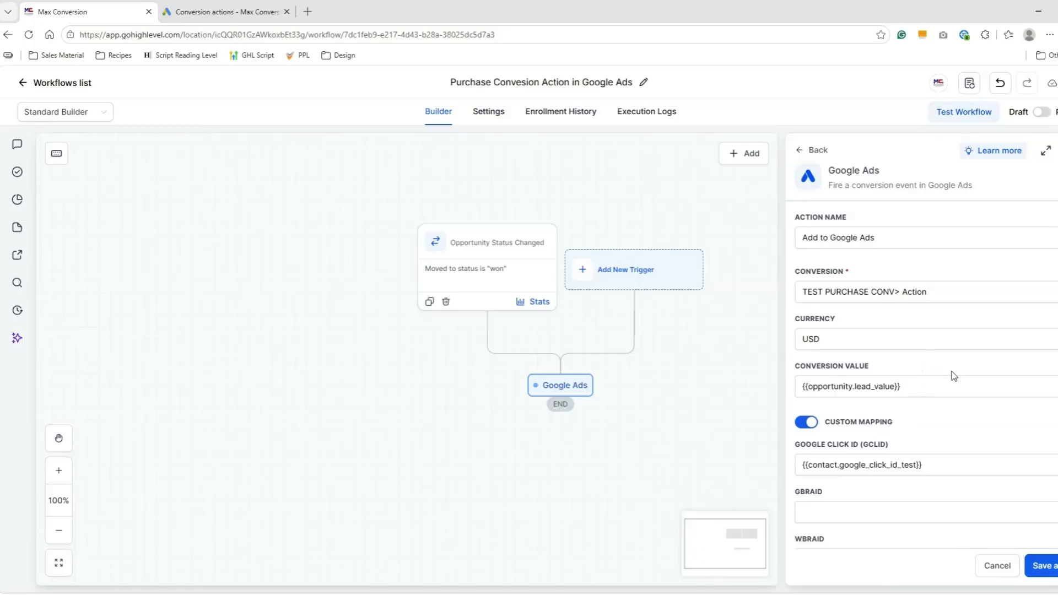
left_click_drag(904, 387, 715, 380)
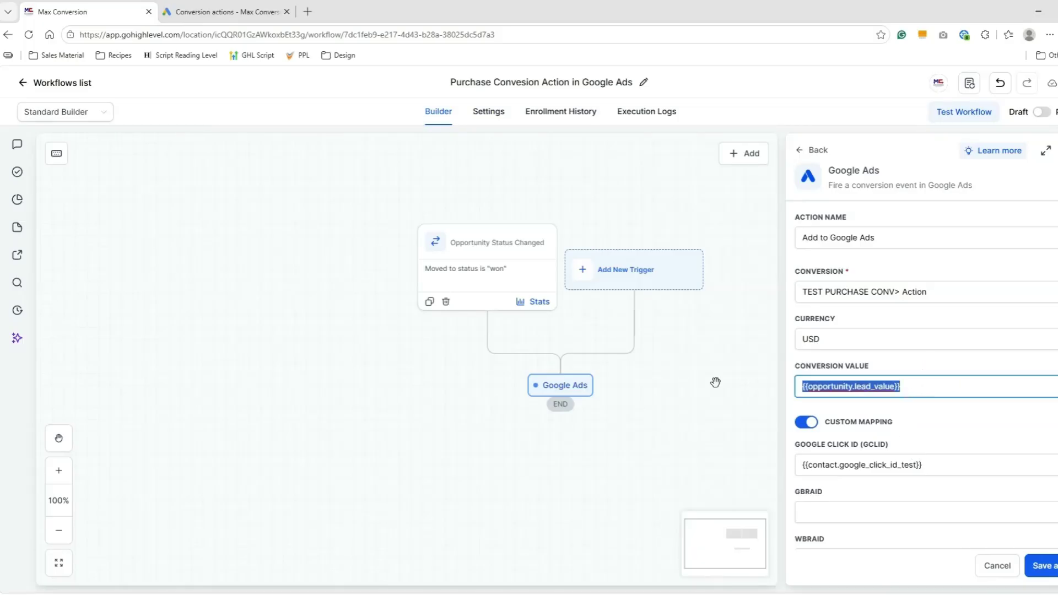
left_click(930, 366)
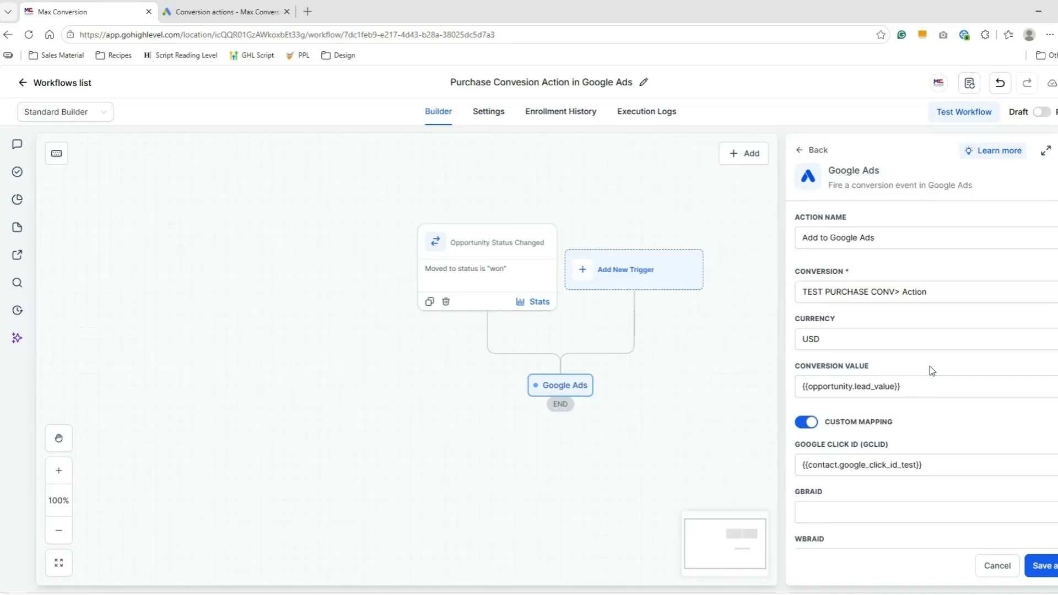
Save the Google Ads action and switch the workflow from Draft to Publish
left_click_drag(940, 464, 686, 452)
left_click(920, 447)
left_click(1041, 565)
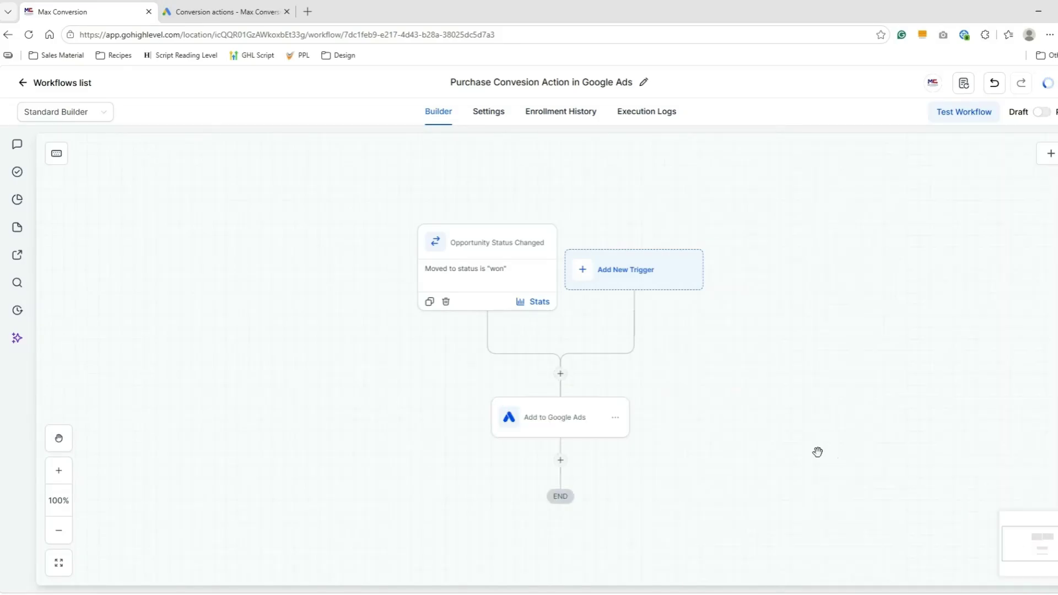
left_click(1041, 113)
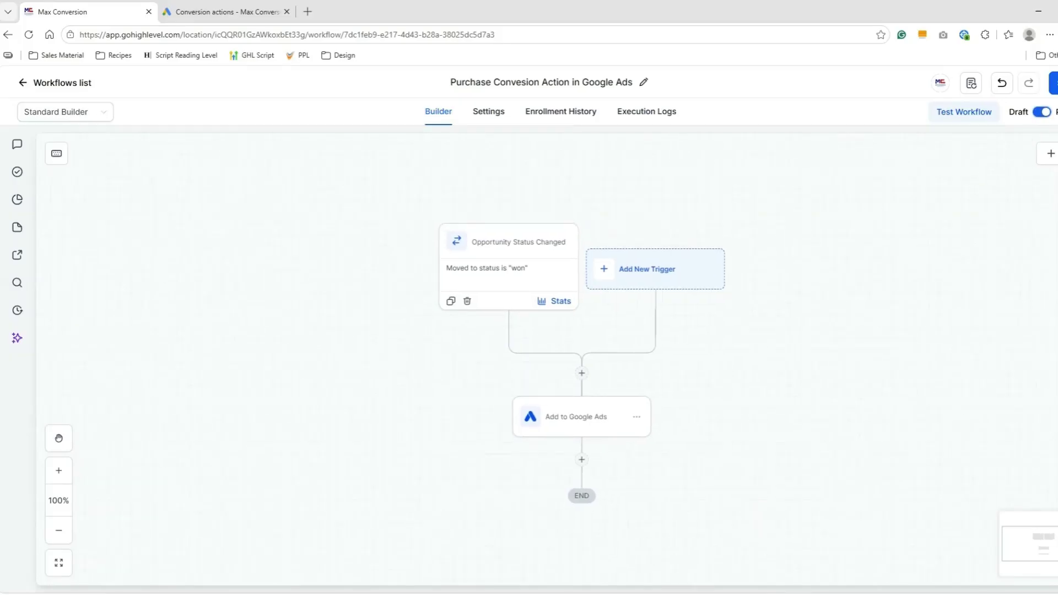